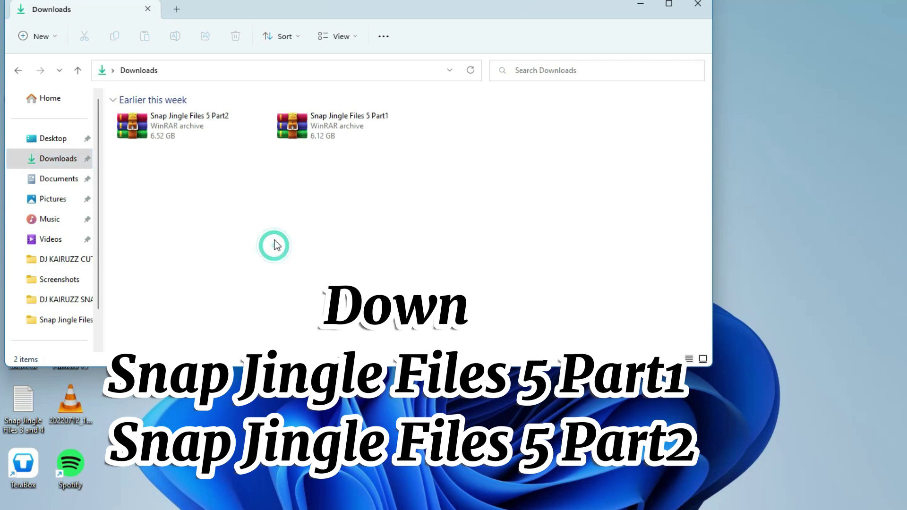
pyautogui.moveTo(118, 170); pyautogui.dragTo(325, 215)
pyautogui.click(186, 127)
pyautogui.click(300, 133)
pyautogui.click(204, 132)
pyautogui.click(300, 208)
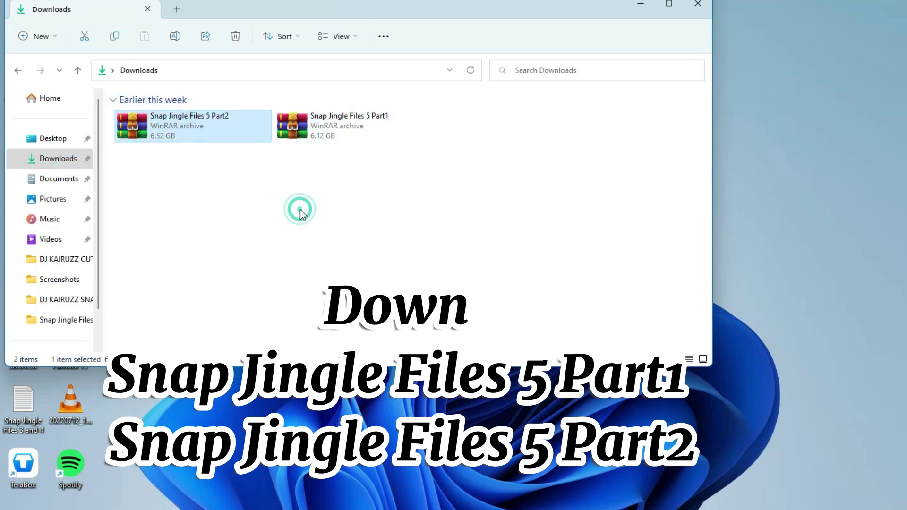
pyautogui.click(341, 126)
pyautogui.click(177, 130)
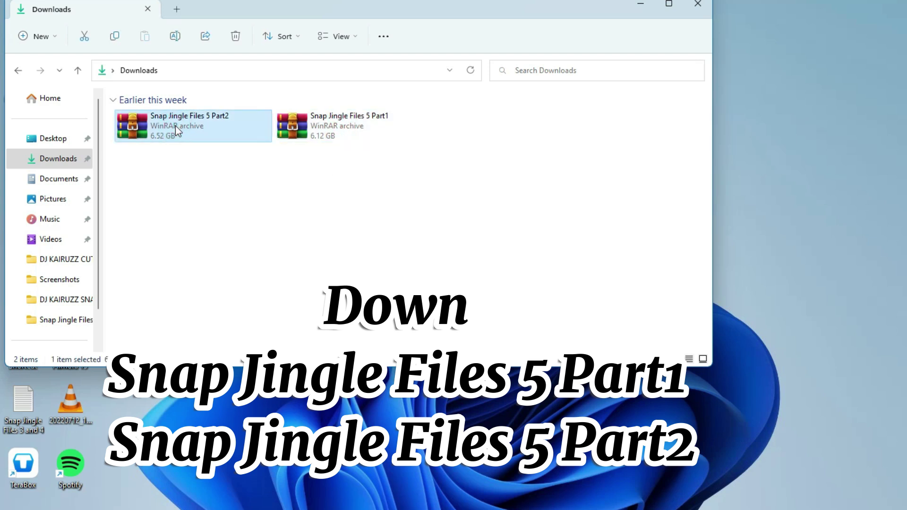
# Open This PC from the desktop and go to the Users folder on the Windows11 (C:) drive.
pyautogui.moveTo(286, 8); pyautogui.dragTo(531, 50)
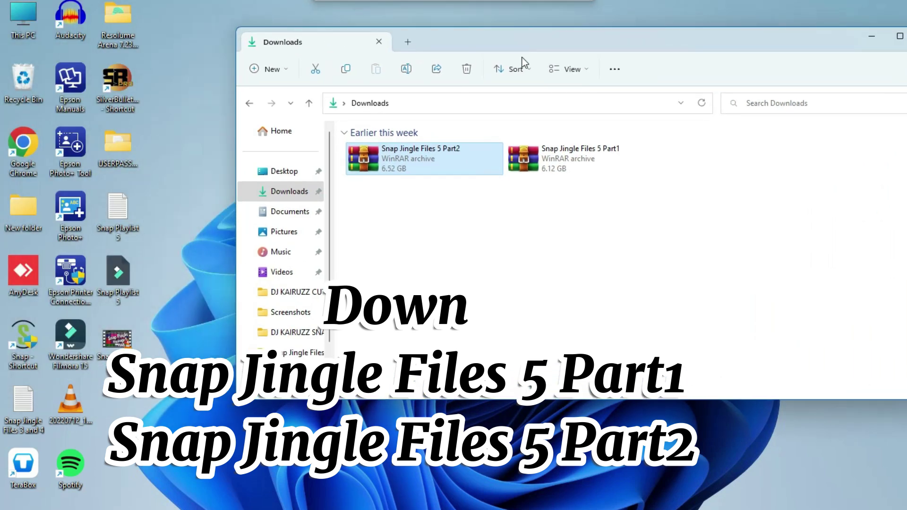
pyautogui.click(583, 160)
pyautogui.click(423, 163)
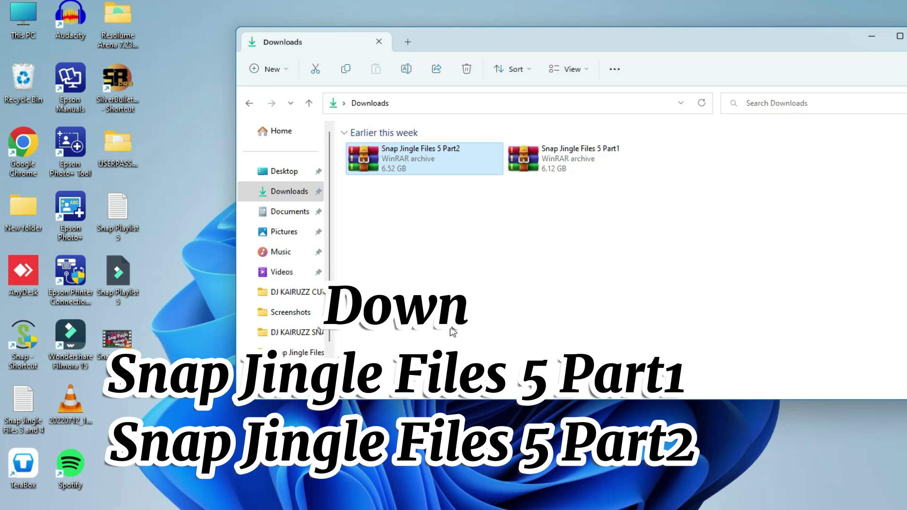
pyautogui.click(144, 49)
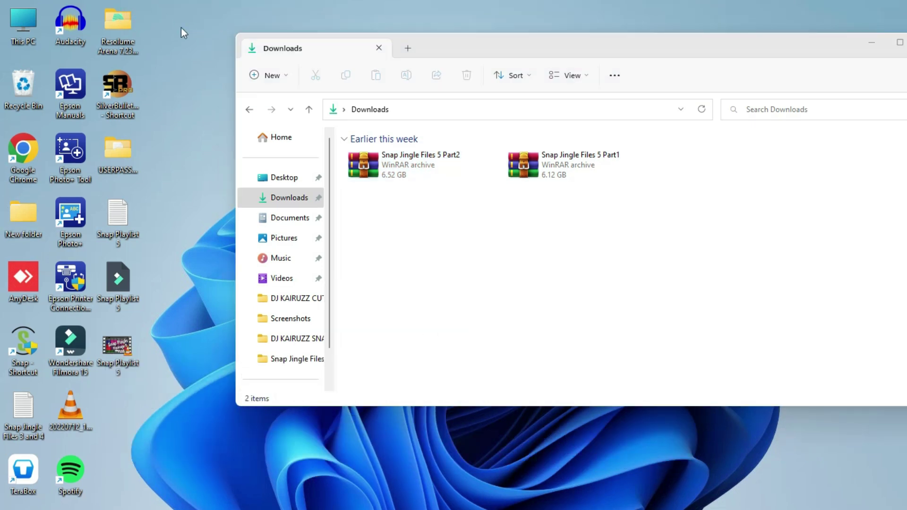
pyautogui.doubleClick(21, 19)
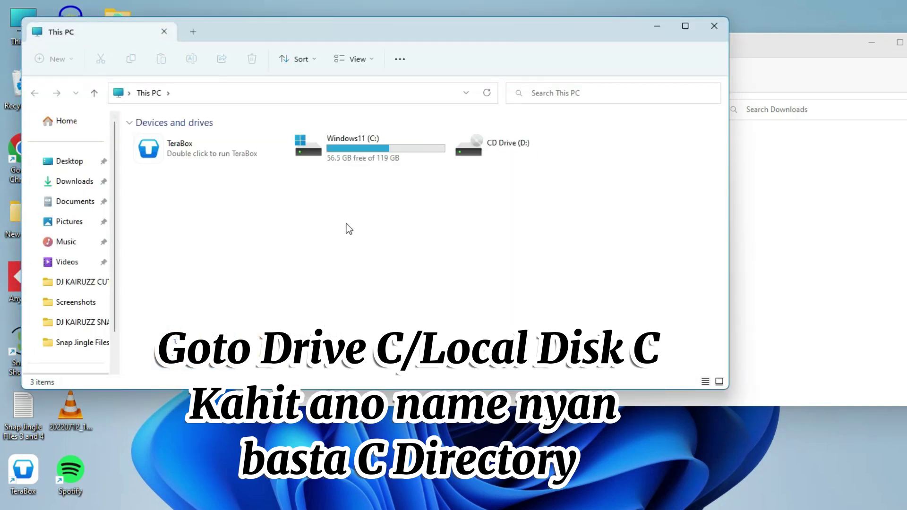
pyautogui.click(373, 153)
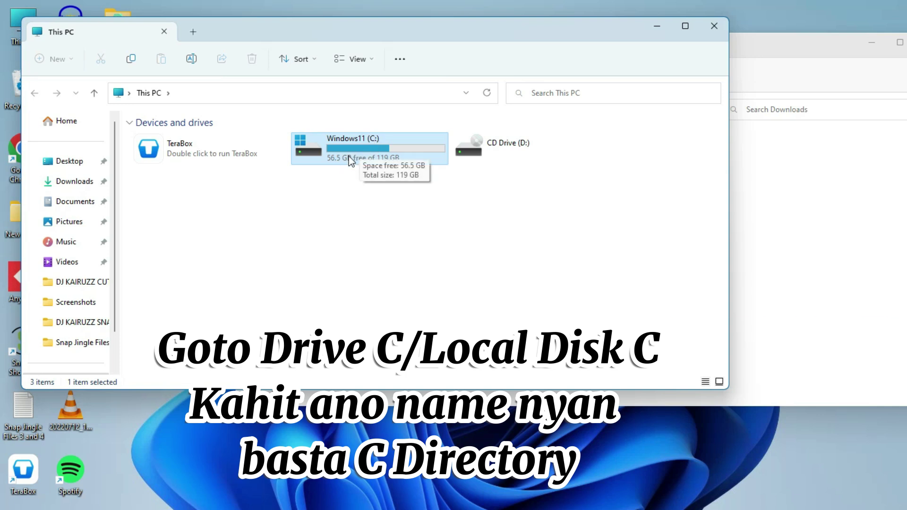
pyautogui.doubleClick(349, 156)
pyautogui.click(181, 282)
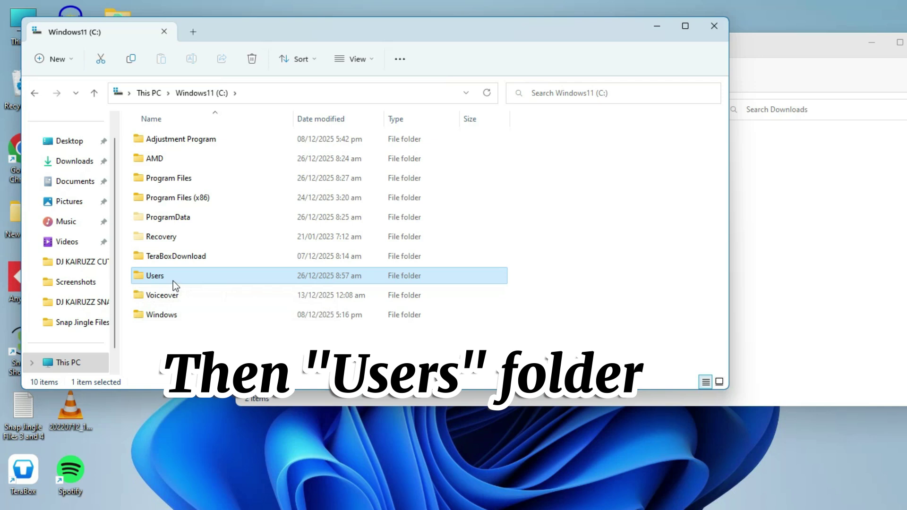
pyautogui.doubleClick(174, 280)
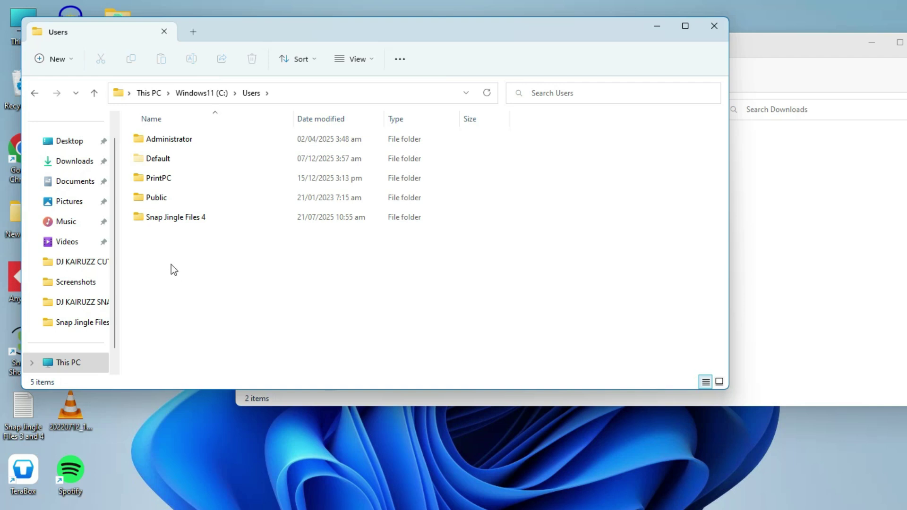
# Create a new folder named "Snap Jingle Files 5" inside the Users folder.
pyautogui.rightClick(159, 254)
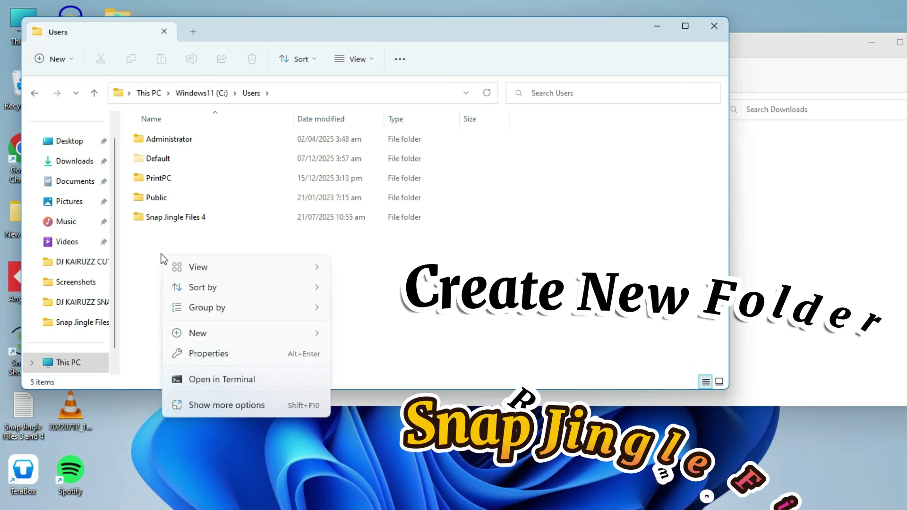
pyautogui.moveTo(202, 333)
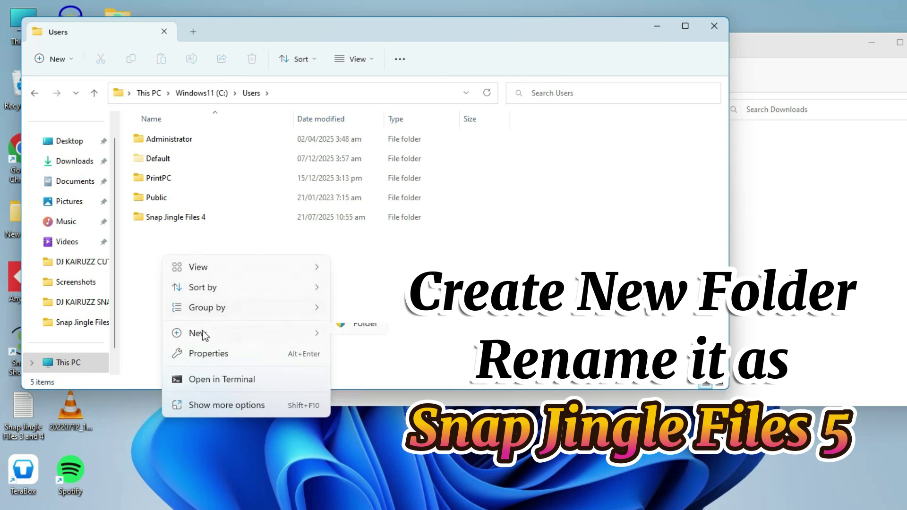
pyautogui.click(366, 335)
pyautogui.click(424, 325)
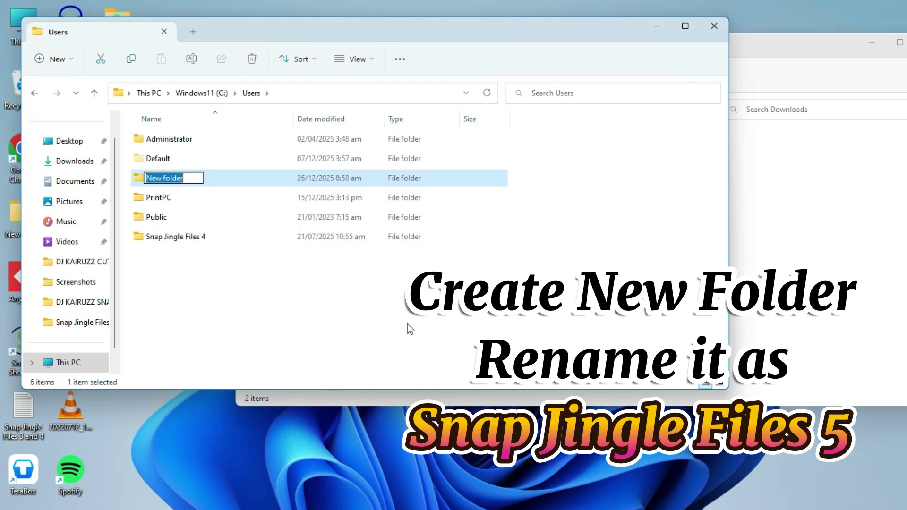
pyautogui.write('Snap Jingle Files 5')
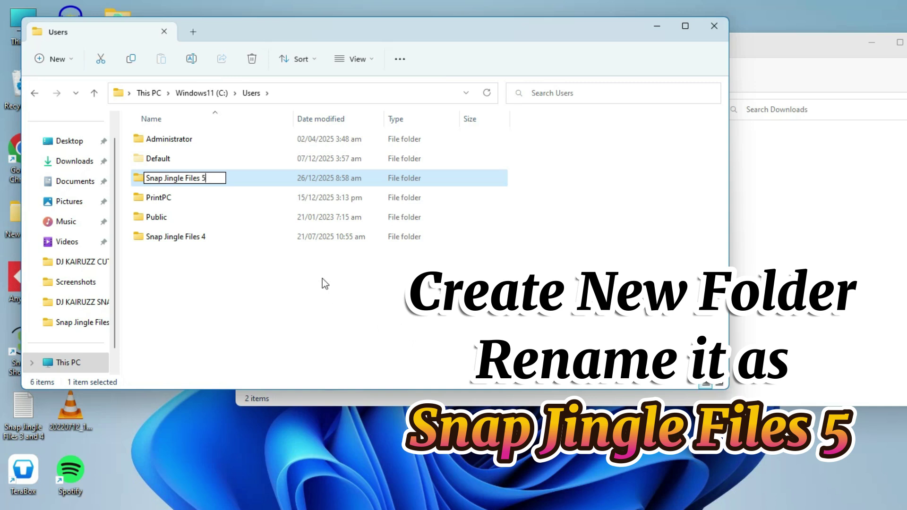
pyautogui.moveTo(218, 178); pyautogui.dragTo(145, 180)
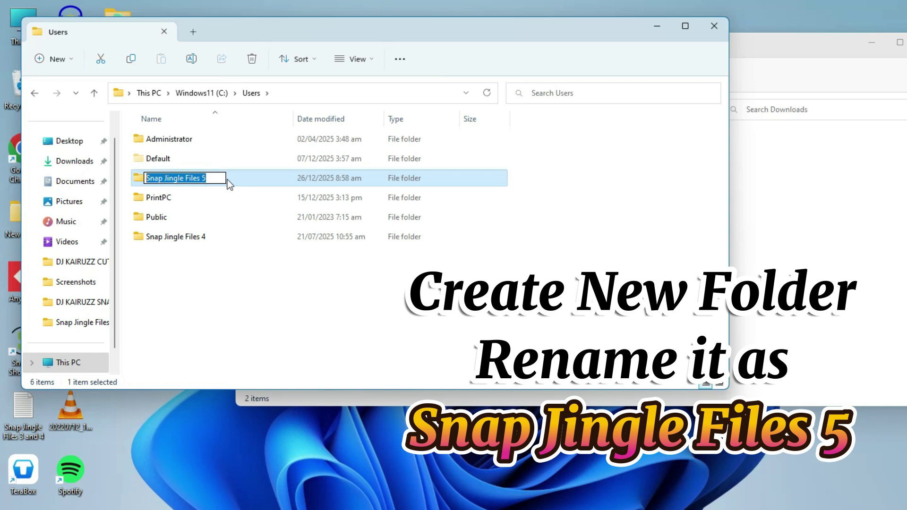
pyautogui.click(212, 179)
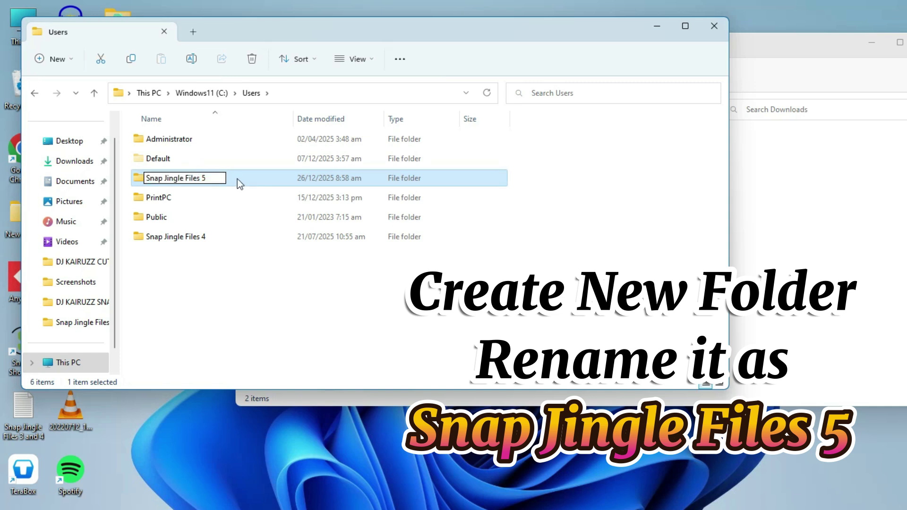
pyautogui.click(234, 184)
pyautogui.click(187, 236)
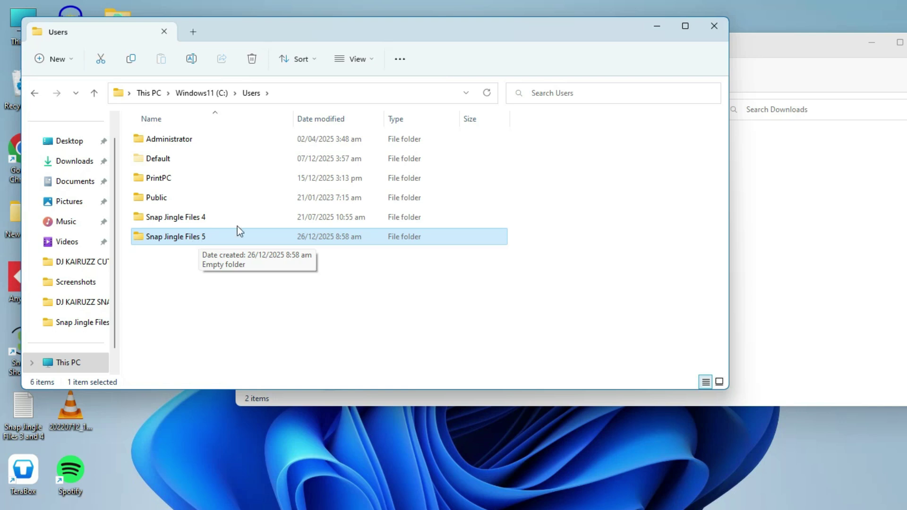
# Open the "Snap Jingle Files 5 Part1" archive from Downloads with WinRAR and keep the Users folder window visible beside it.
pyautogui.click(771, 55)
pyautogui.moveTo(570, 52); pyautogui.dragTo(643, 75)
pyautogui.click(634, 170)
pyautogui.click(529, 173)
pyautogui.click(640, 176)
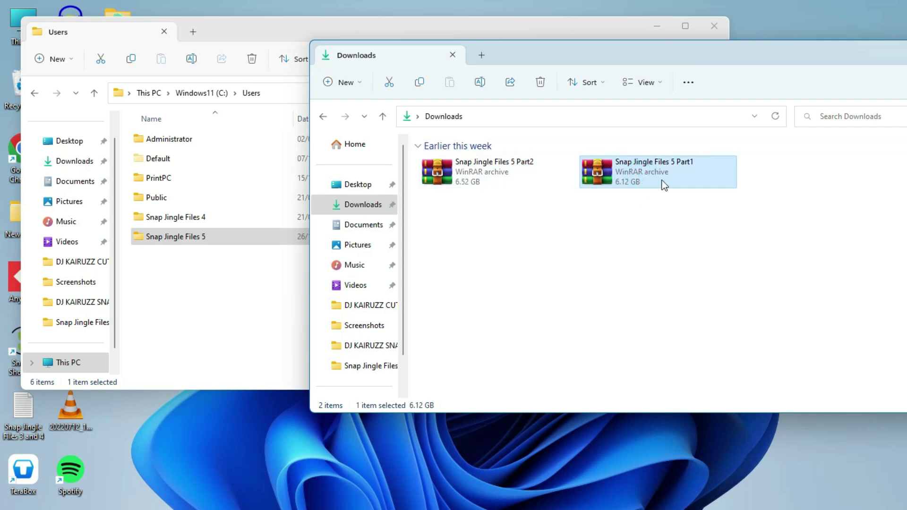
pyautogui.rightClick(629, 175)
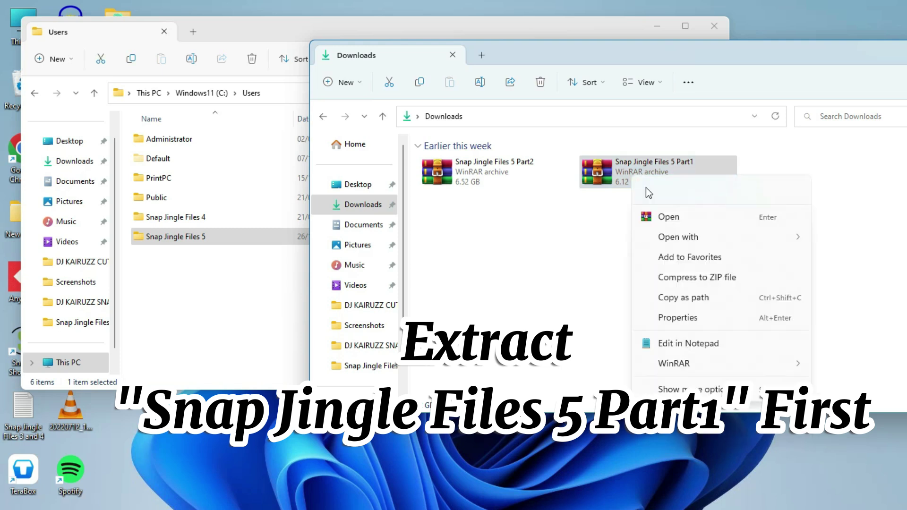
pyautogui.moveTo(676, 239)
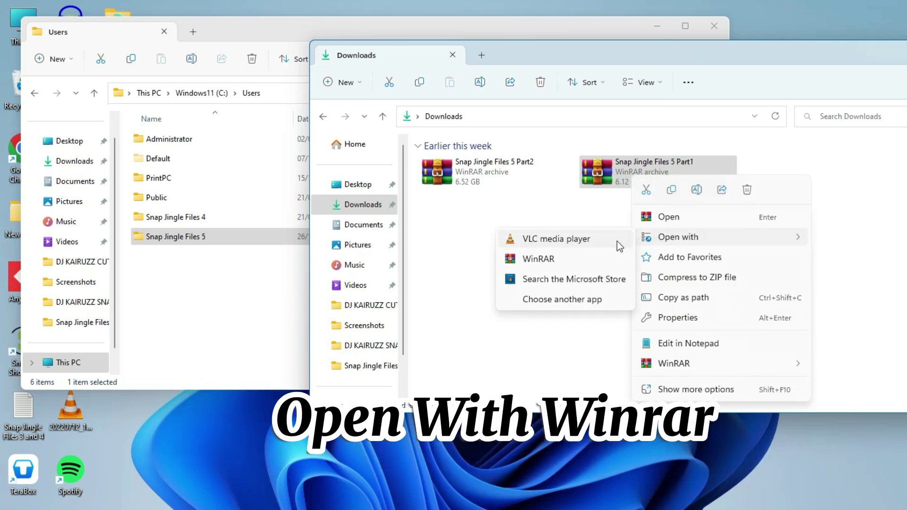
pyautogui.click(559, 259)
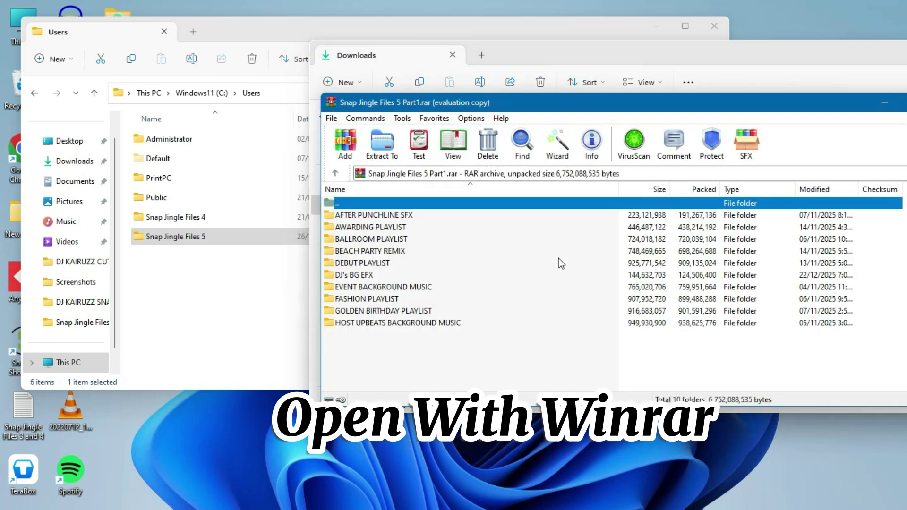
pyautogui.moveTo(403, 108); pyautogui.dragTo(449, 107)
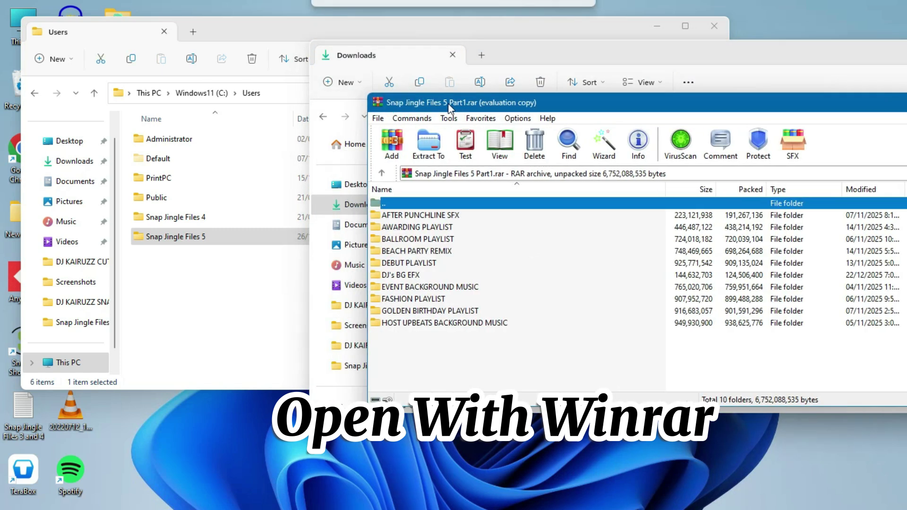
# Open the new "Snap Jingle Files 5" folder in Users and bring the Part1 archive window back alongside it.
pyautogui.moveTo(435, 378); pyautogui.dragTo(452, 218)
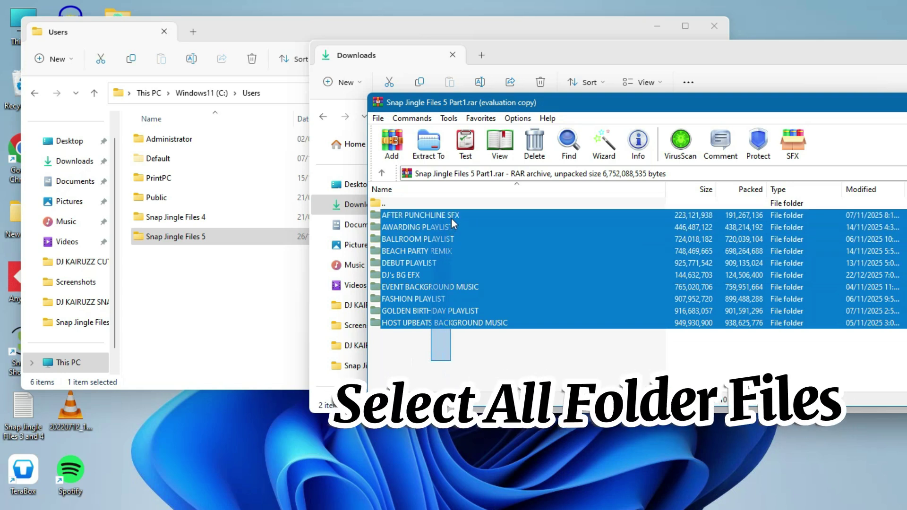
pyautogui.click(141, 234)
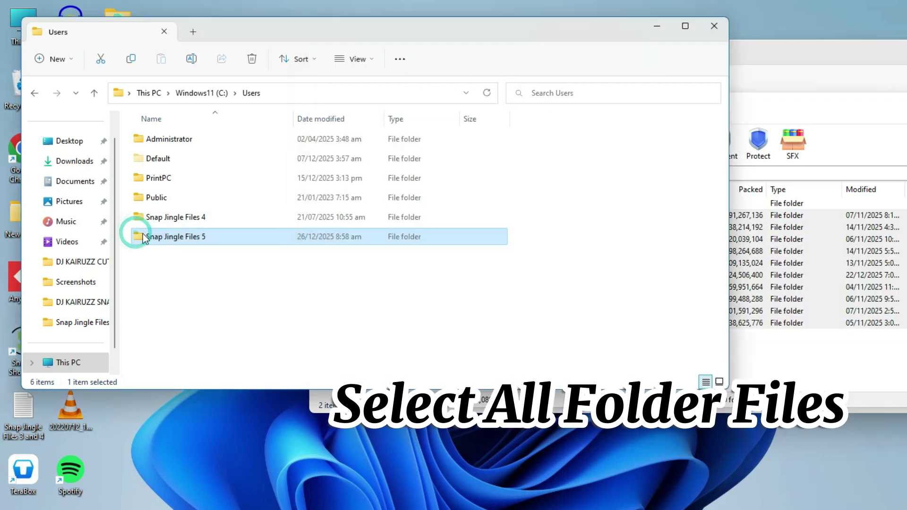
pyautogui.doubleClick(175, 237)
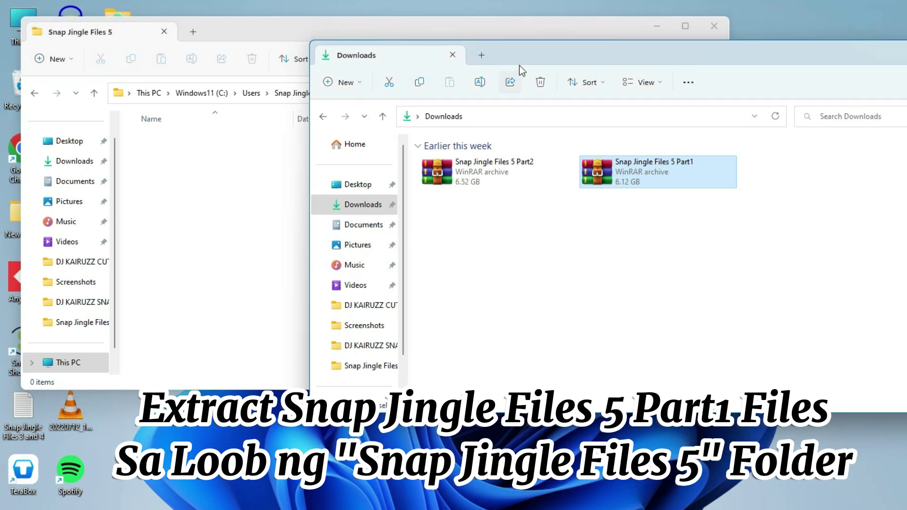
pyautogui.moveTo(520, 66); pyautogui.dragTo(556, 63)
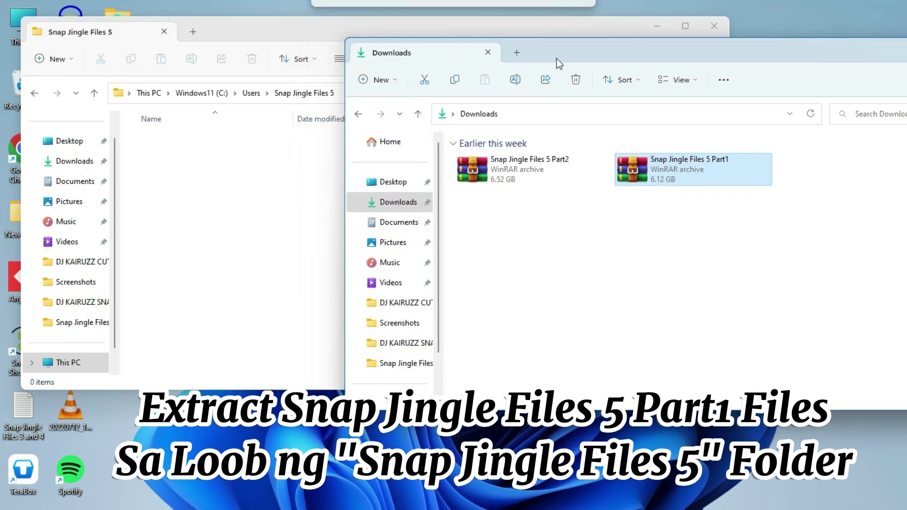
pyautogui.press('Return')
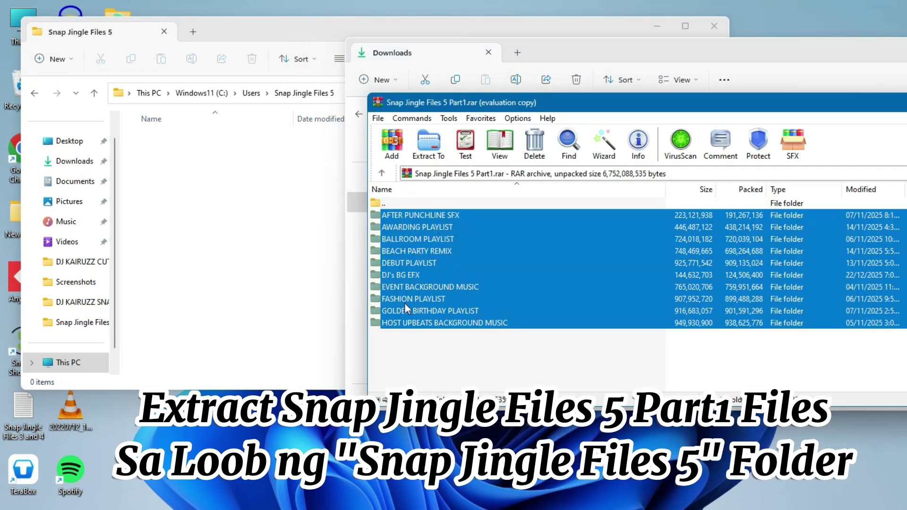
# Extract all folders of the Part1 archive into the "Snap Jingle Files 5" folder, entering the archive password, and close the archive.
pyautogui.click(407, 359)
pyautogui.moveTo(411, 352); pyautogui.dragTo(420, 204)
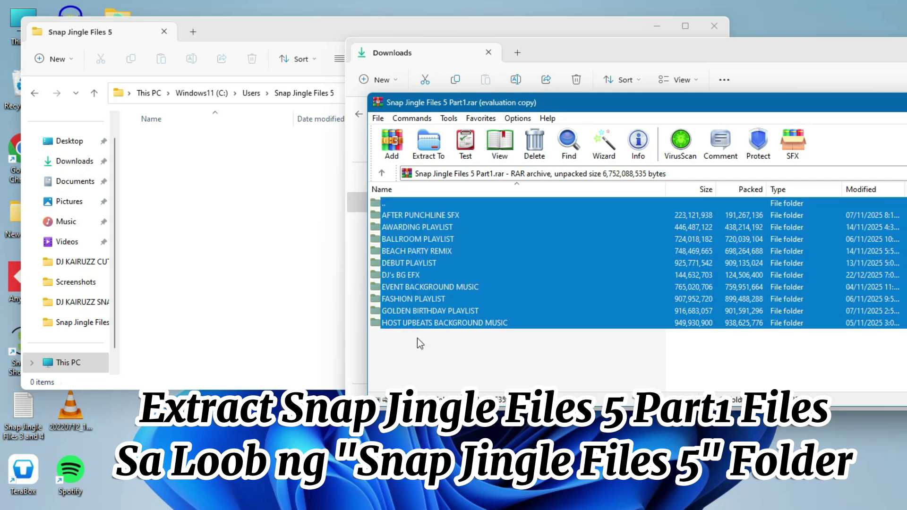
pyautogui.click(417, 340)
pyautogui.moveTo(416, 339); pyautogui.dragTo(200, 219)
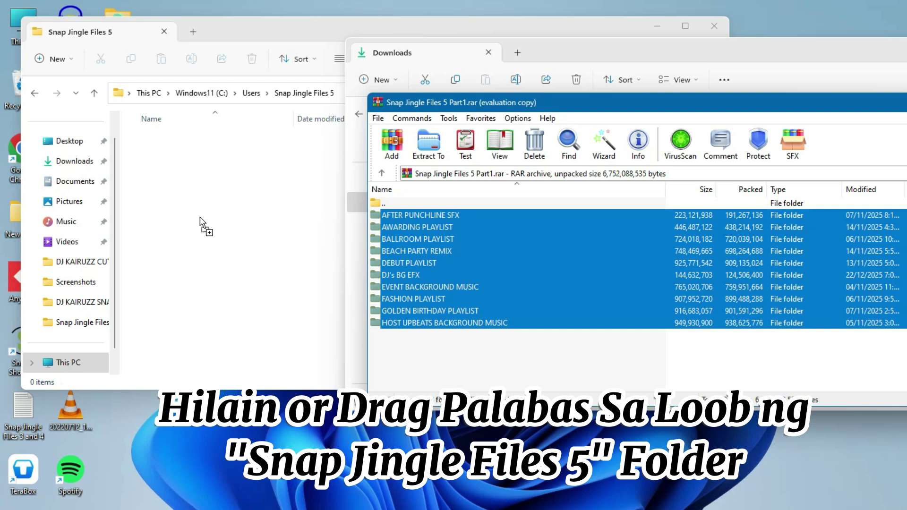
pyautogui.moveTo(200, 218); pyautogui.dragTo(200, 217)
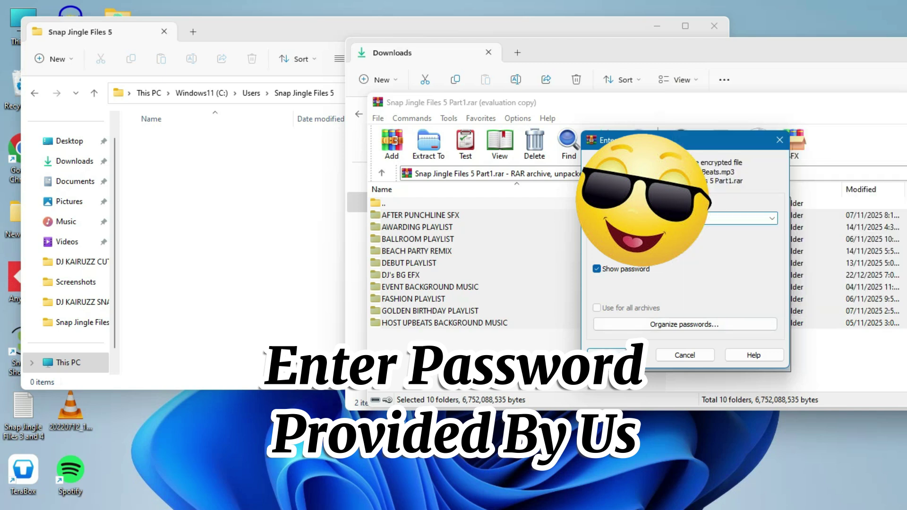
pyautogui.press('Return')
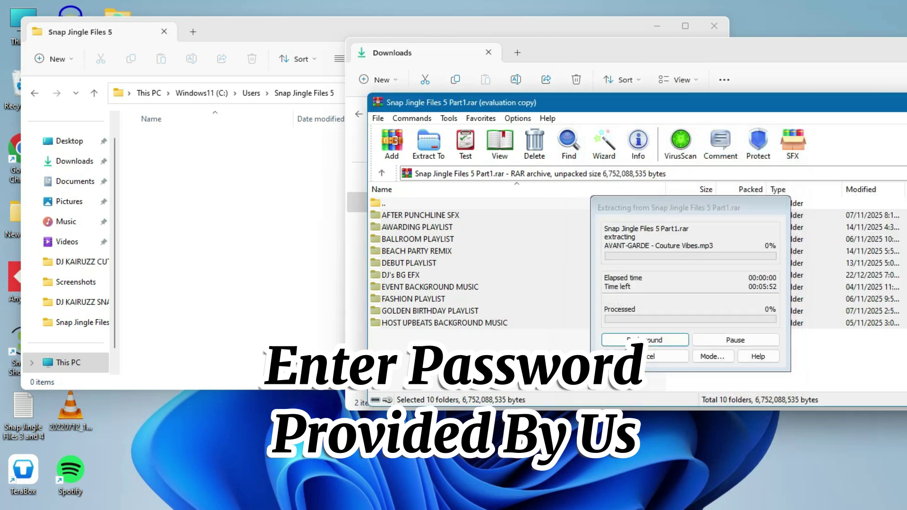
pyautogui.moveTo(621, 214); pyautogui.dragTo(505, 212)
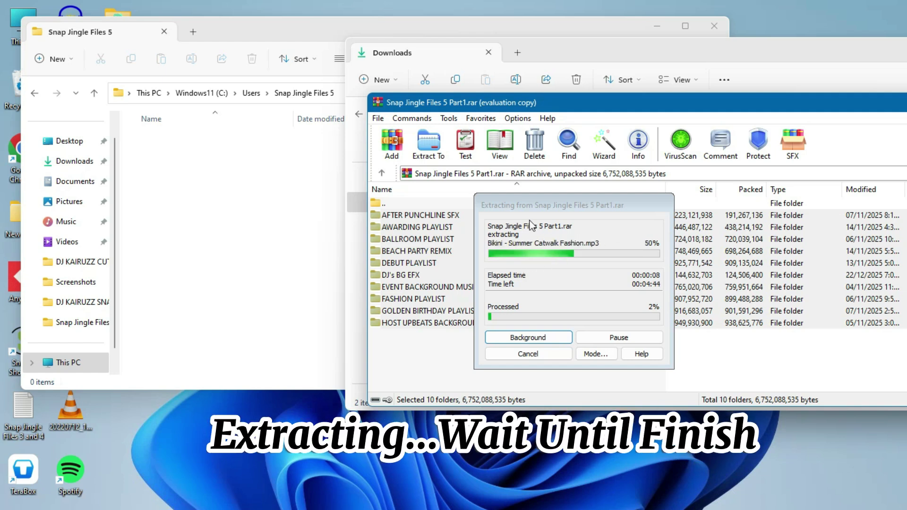
pyautogui.moveTo(532, 196); pyautogui.dragTo(498, 177)
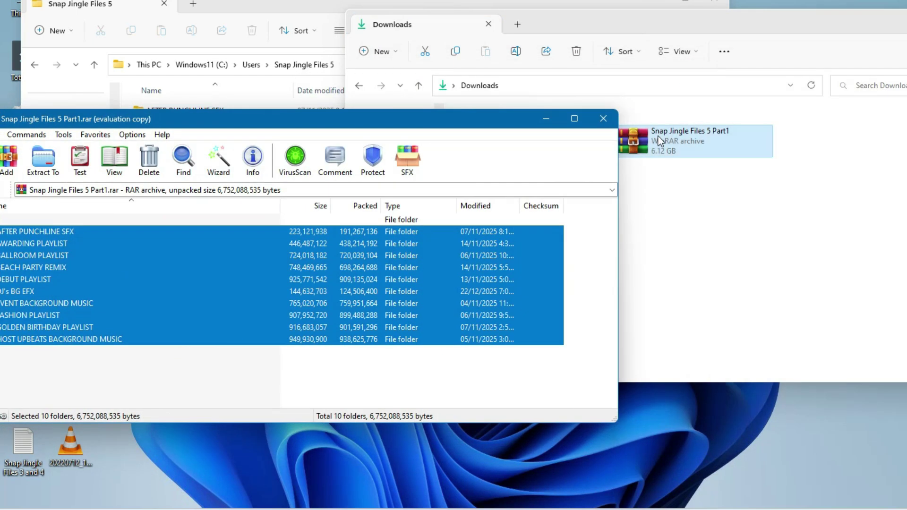
pyautogui.click(605, 118)
# Open the "Snap Jingle Files 5 Part2" archive from Downloads with WinRAR.
pyautogui.click(574, 251)
pyautogui.click(520, 146)
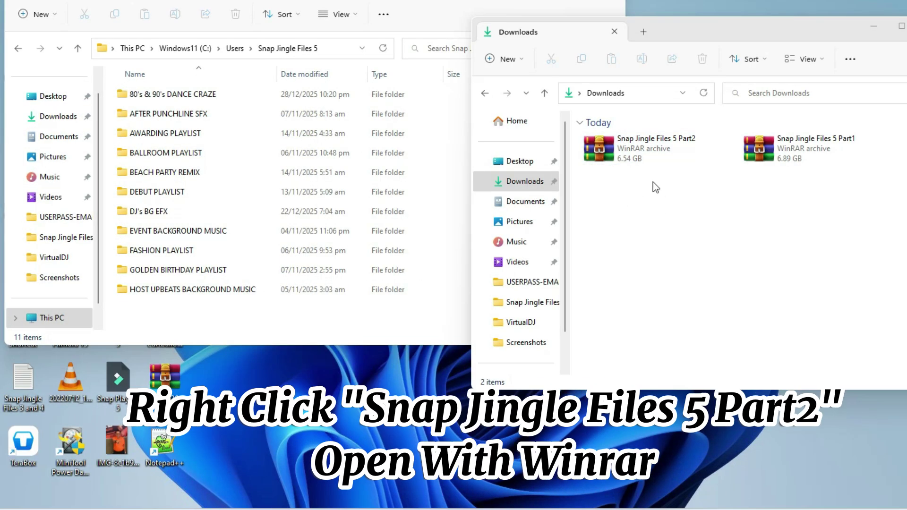
pyautogui.click(649, 163)
pyautogui.rightClick(637, 160)
pyautogui.moveTo(677, 224)
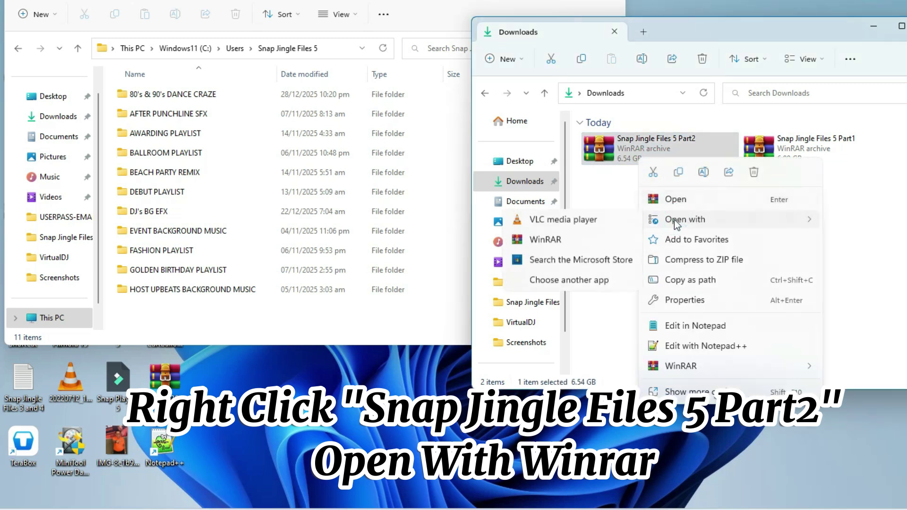
pyautogui.click(566, 241)
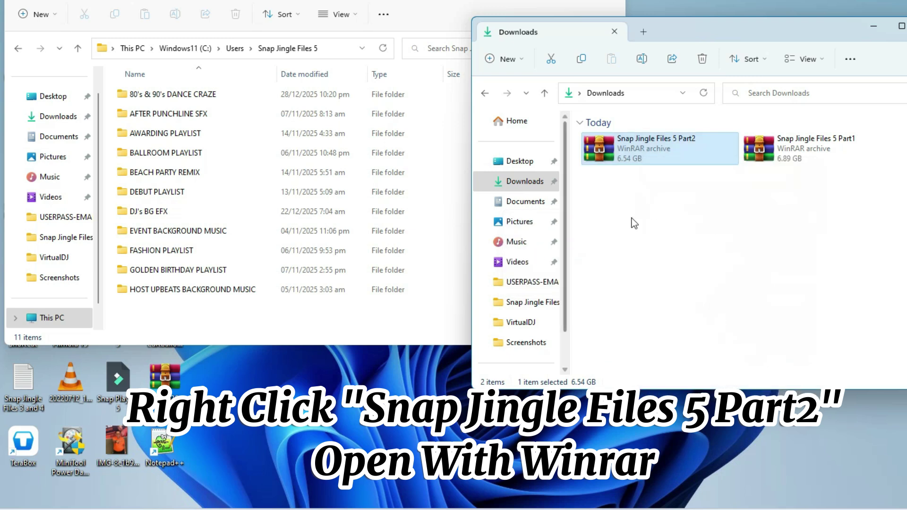
# Extract everything in the Part2 archive into the "Snap Jingle Files 5" folder, entering the archive password and granting administrator permission for all current items.
pyautogui.moveTo(307, 134); pyautogui.dragTo(575, 70)
pyautogui.moveTo(441, 307); pyautogui.dragTo(470, 177)
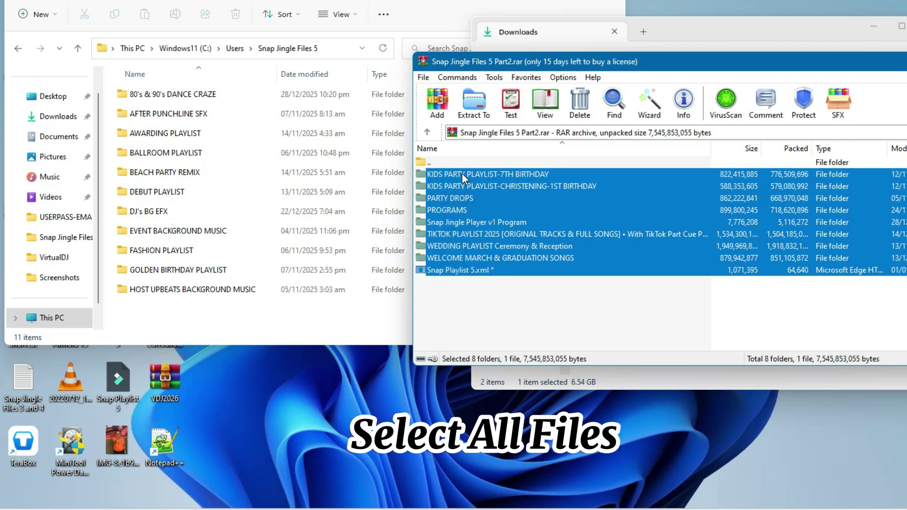
pyautogui.moveTo(462, 174); pyautogui.dragTo(239, 322)
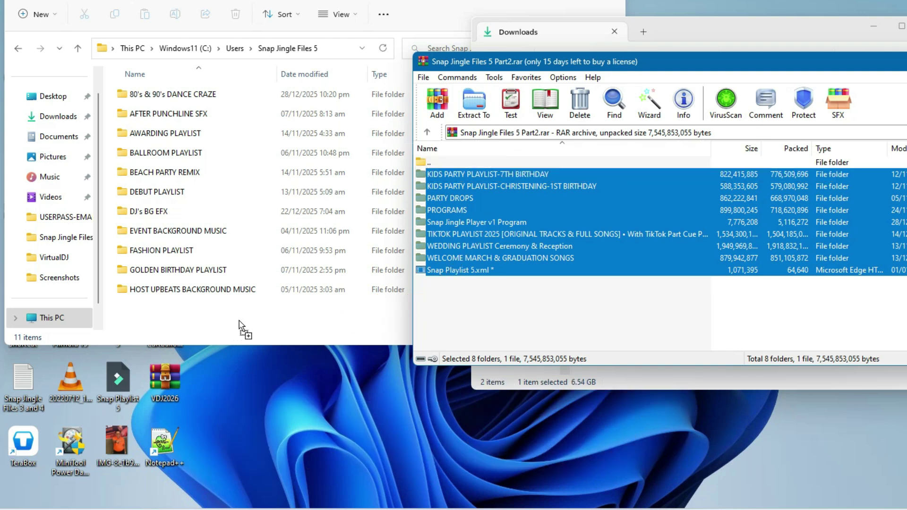
pyautogui.moveTo(749, 108); pyautogui.dragTo(550, 112)
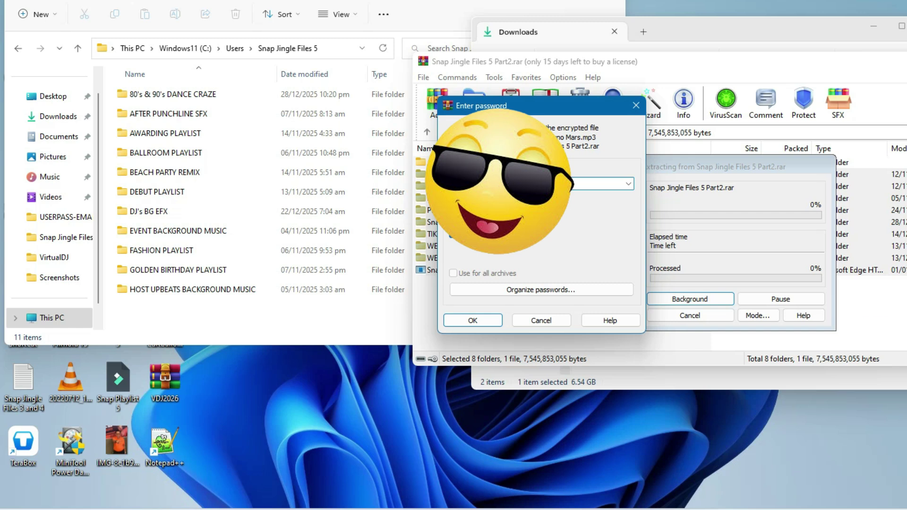
pyautogui.click(472, 321)
pyautogui.moveTo(691, 166); pyautogui.dragTo(491, 133)
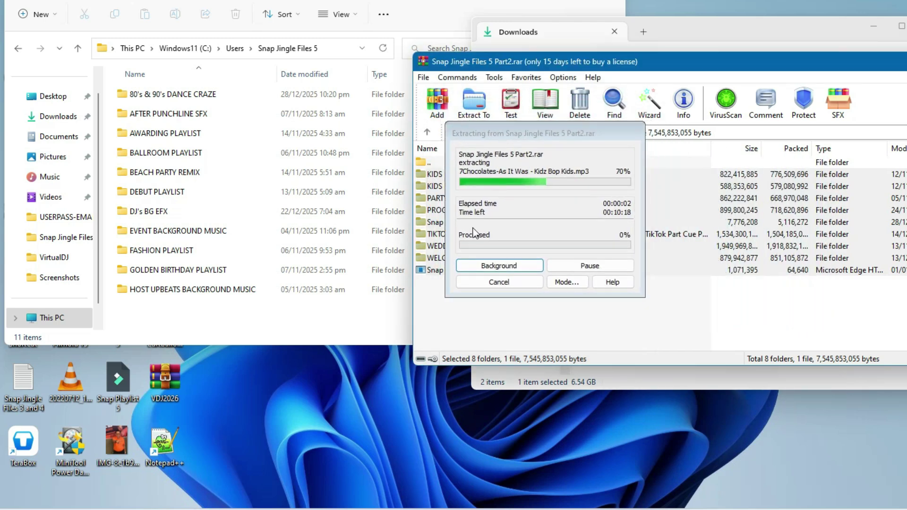
pyautogui.moveTo(547, 131); pyautogui.dragTo(547, 154)
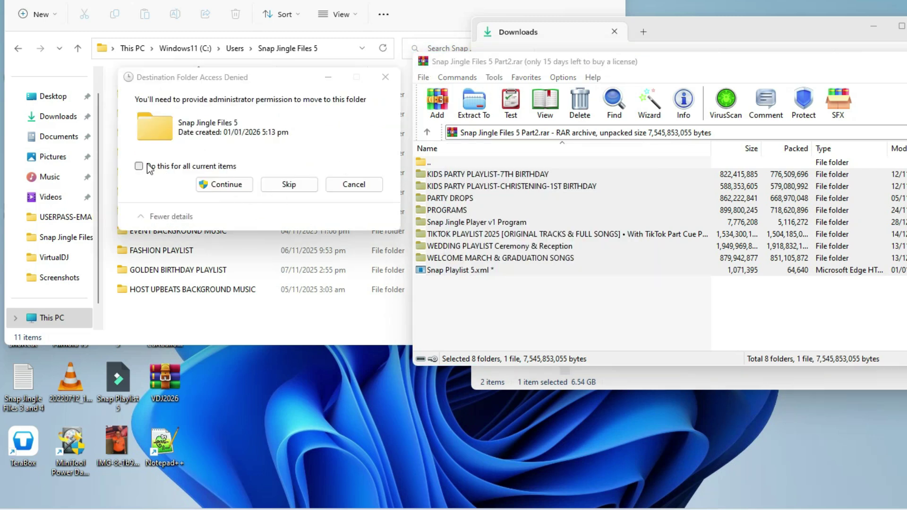
pyautogui.click(139, 166)
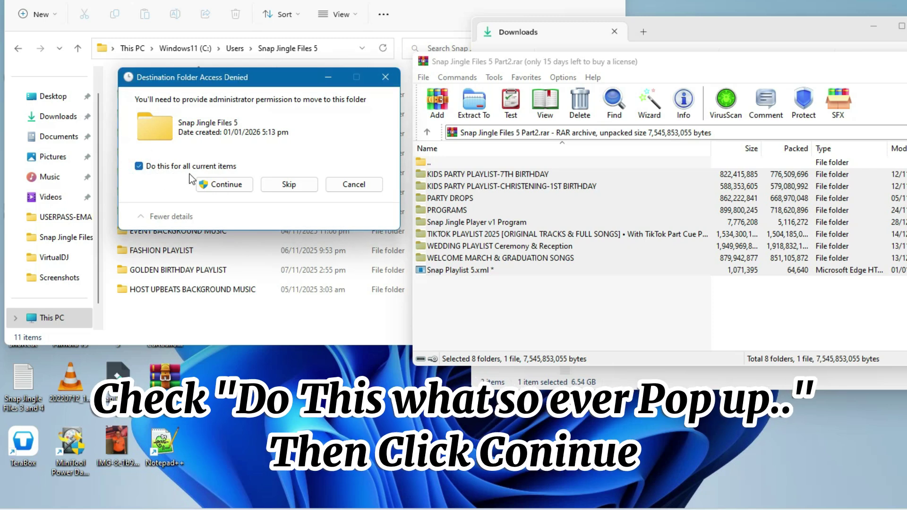
pyautogui.click(227, 185)
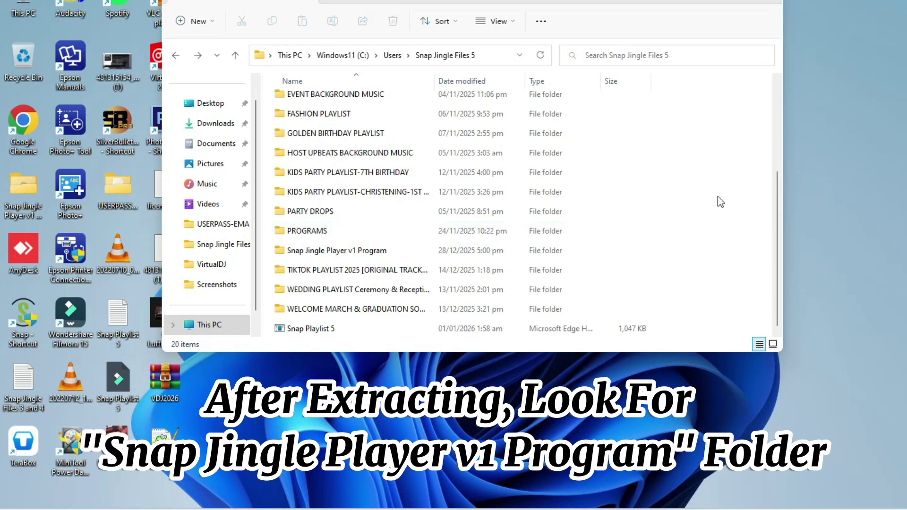
# Open the "Snap Jingle Player v1 Program" folder inside "Snap Jingle Files 5".
pyautogui.click(724, 197)
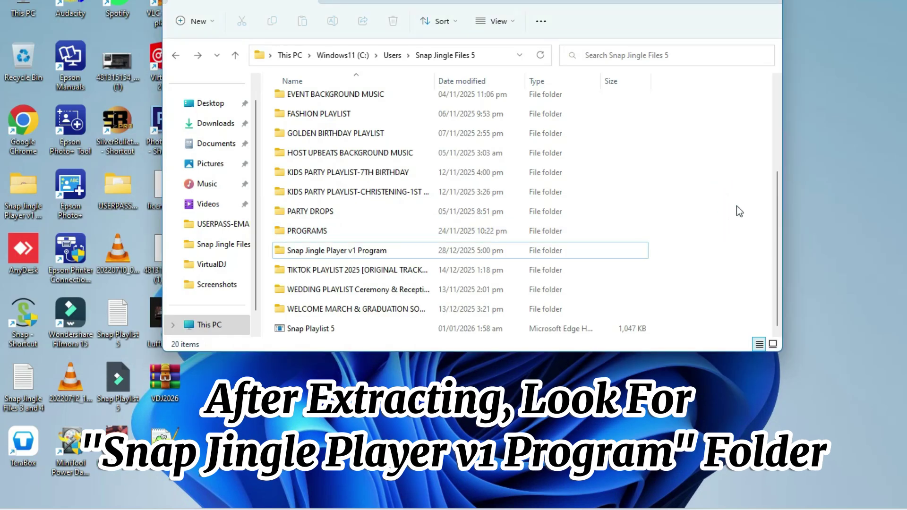
pyautogui.click(447, 254)
pyautogui.click(327, 251)
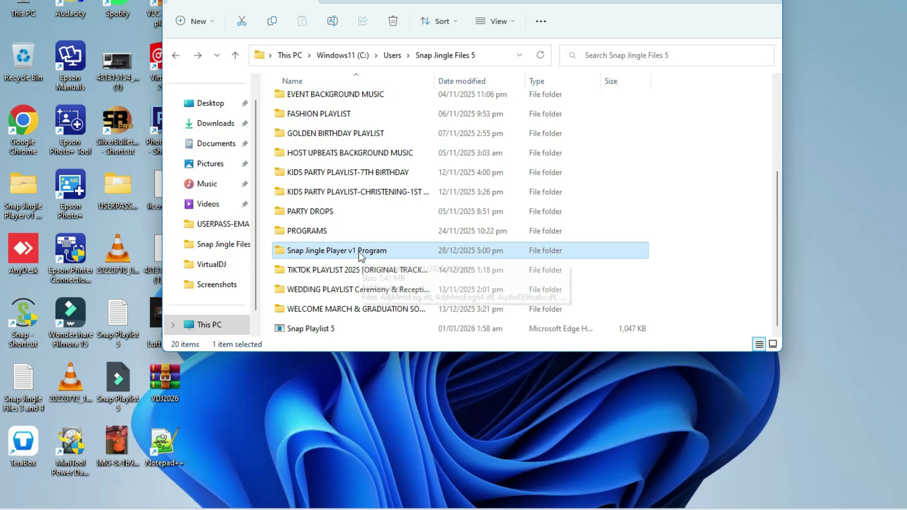
pyautogui.doubleClick(359, 252)
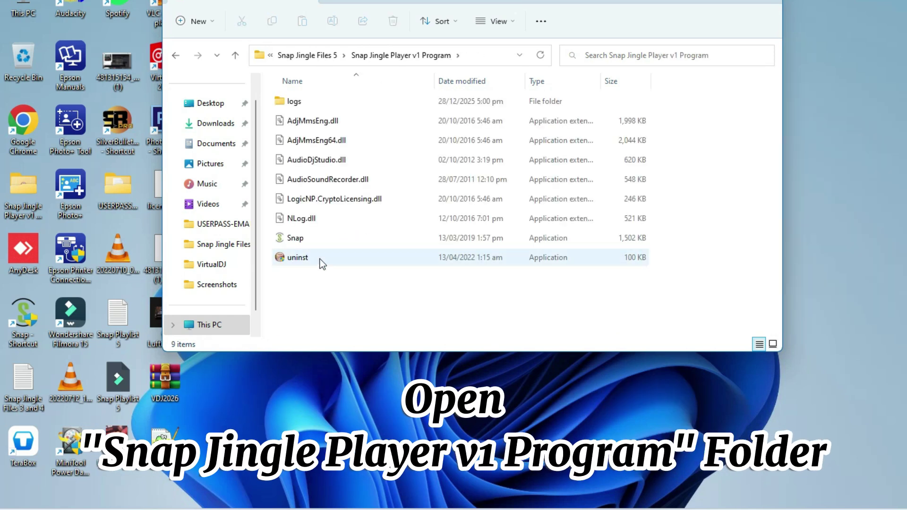
# Create a desktop shortcut for the Snap application in the "Snap Jingle Player v1 Program" folder.
pyautogui.click(314, 238)
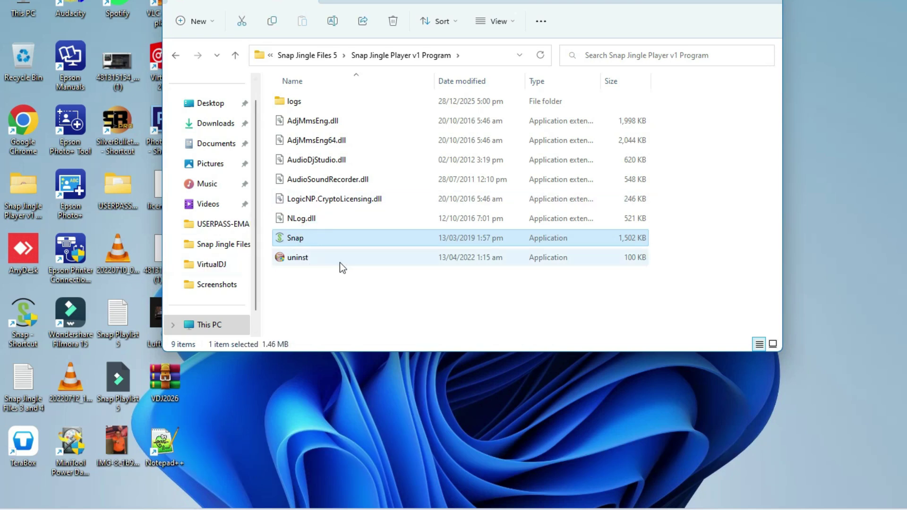
pyautogui.click(17, 322)
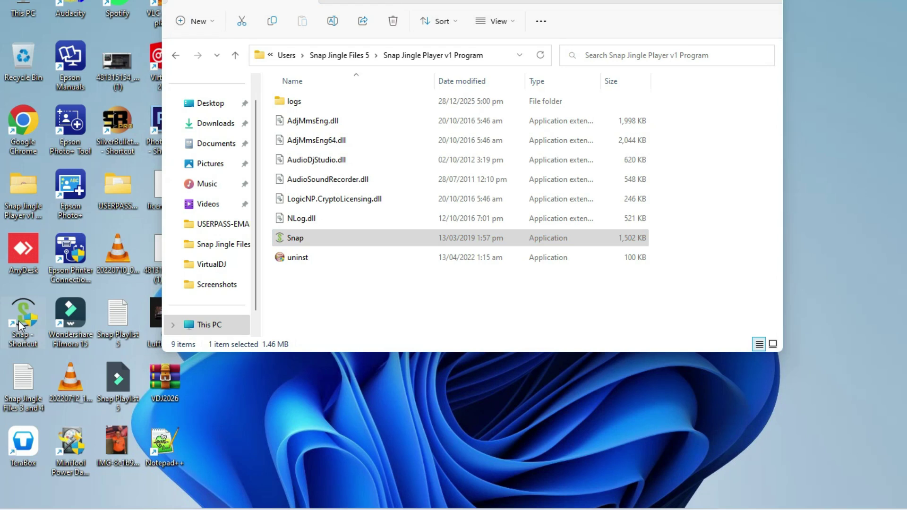
pyautogui.rightClick(19, 321)
pyautogui.click(356, 302)
pyautogui.click(305, 241)
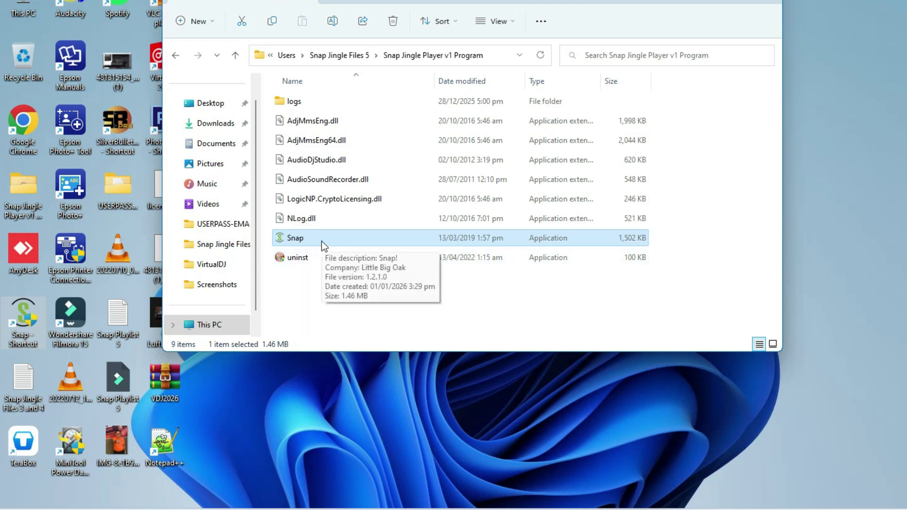
pyautogui.rightClick(322, 242)
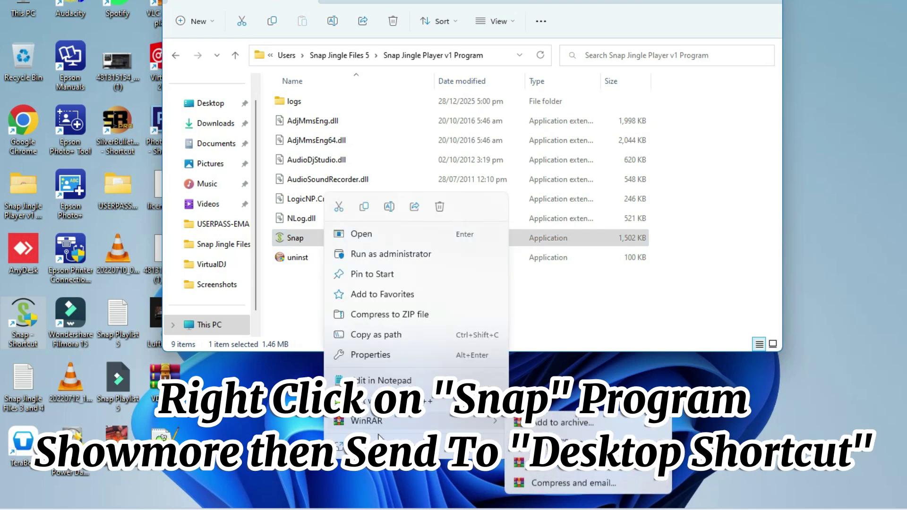
pyautogui.click(373, 447)
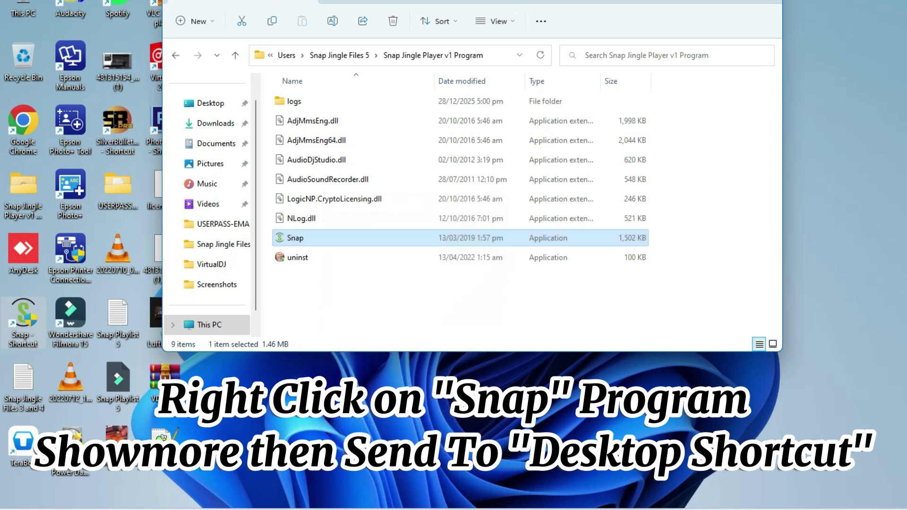
pyautogui.moveTo(446, 324)
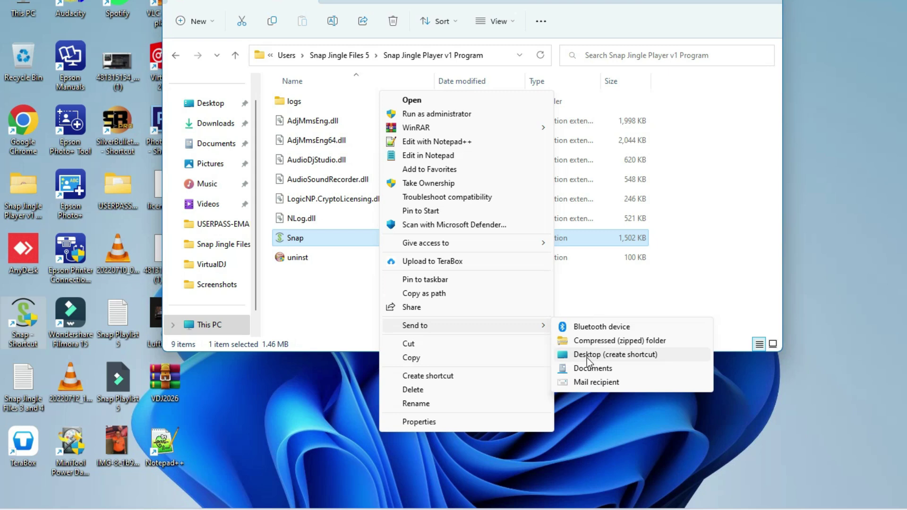
pyautogui.click(587, 356)
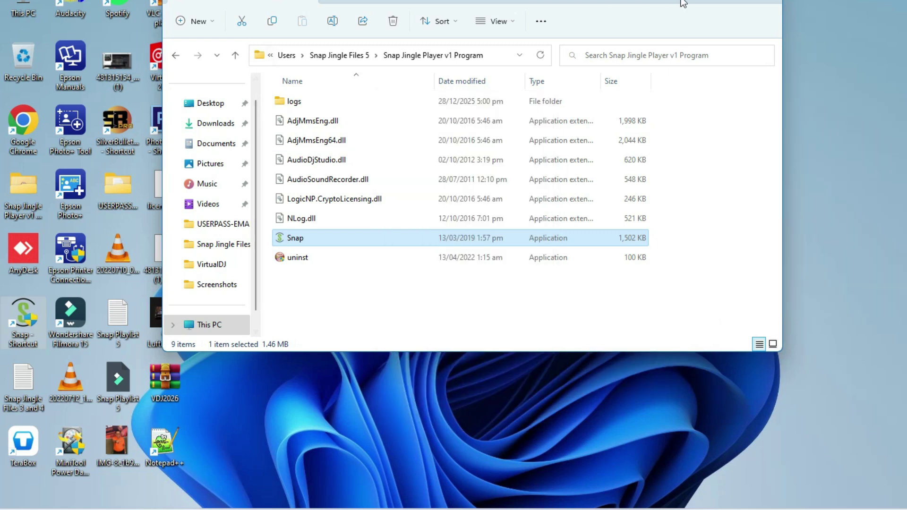
# Close the program folder window and run the new "Snap - Shortcut (2)" on the desktop as administrator.
pyautogui.moveTo(619, 1); pyautogui.dragTo(691, 30)
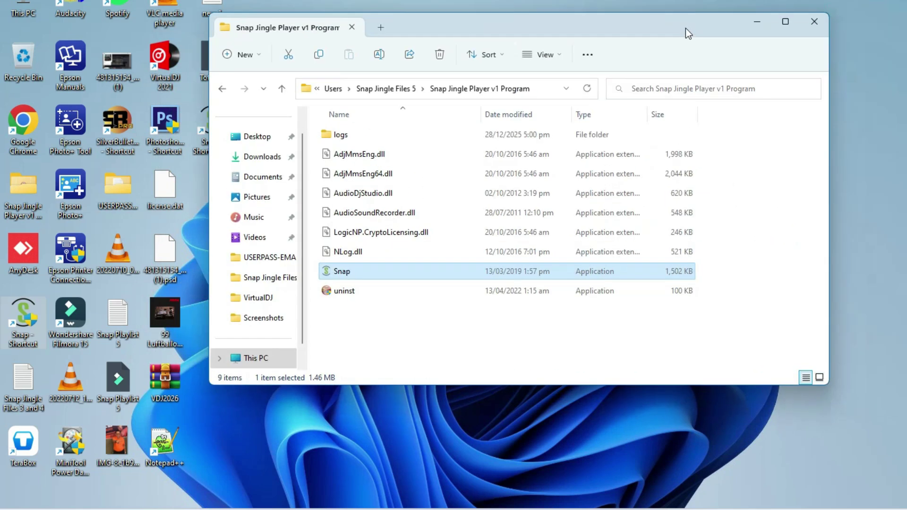
pyautogui.click(814, 22)
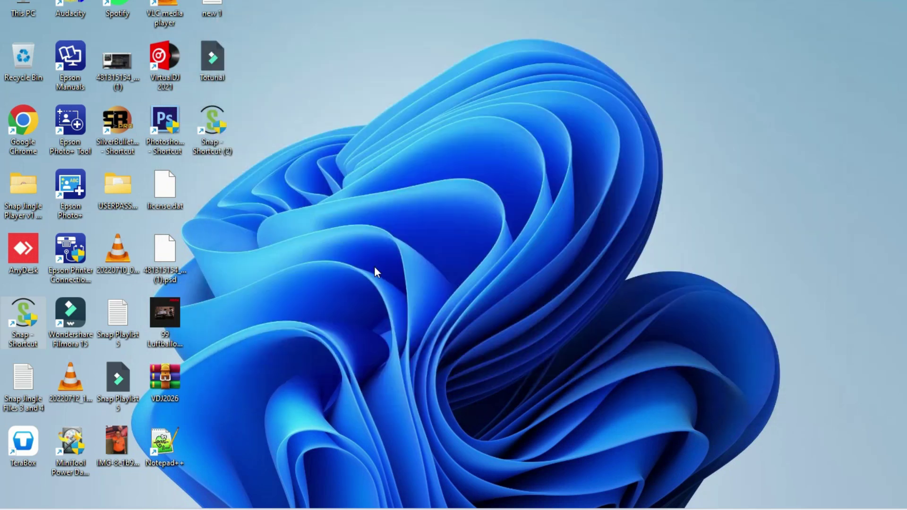
pyautogui.rightClick(220, 132)
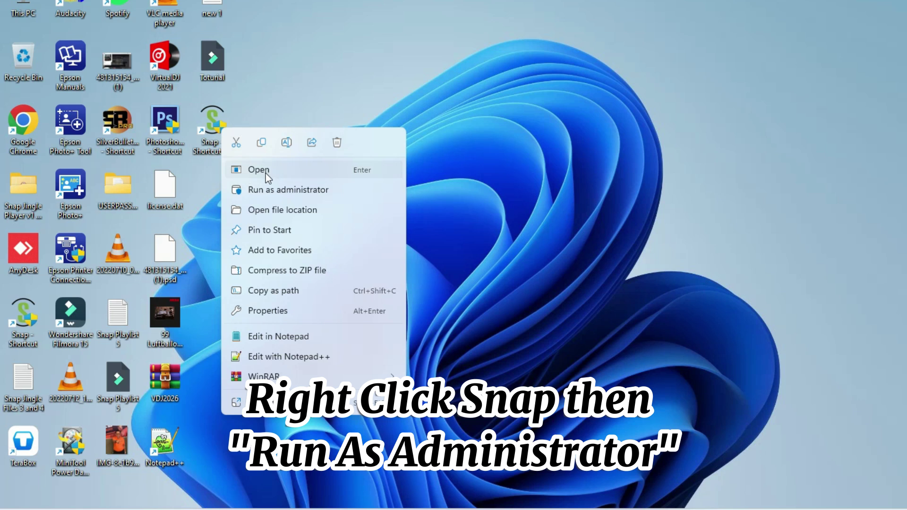
pyautogui.click(285, 189)
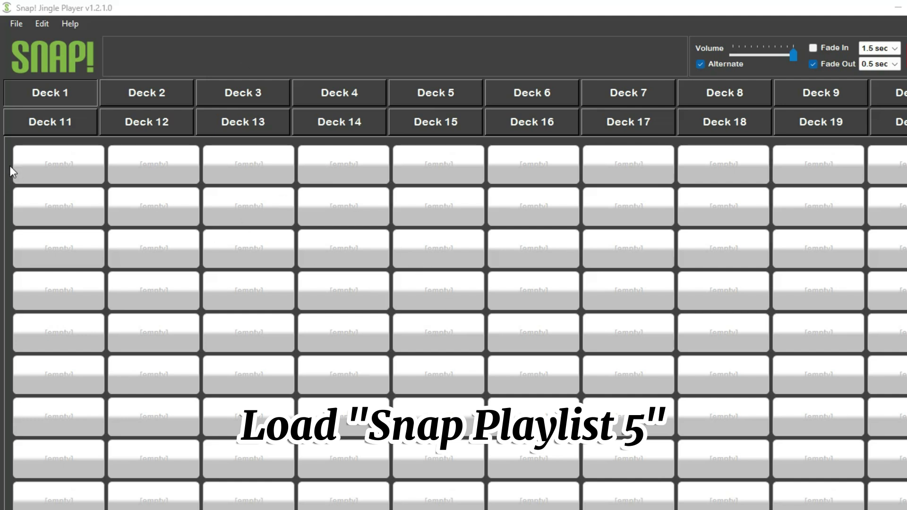
# Start loading a playlist in Snap! Jingle Player and browse to the "Snap Jingle Files 5" folder in C:\Users.
pyautogui.click(16, 24)
pyautogui.click(16, 25)
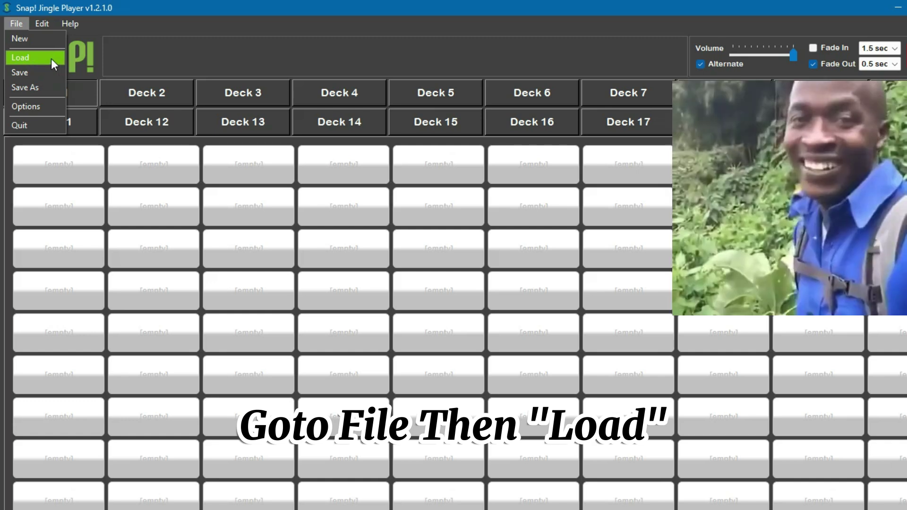
pyautogui.click(51, 59)
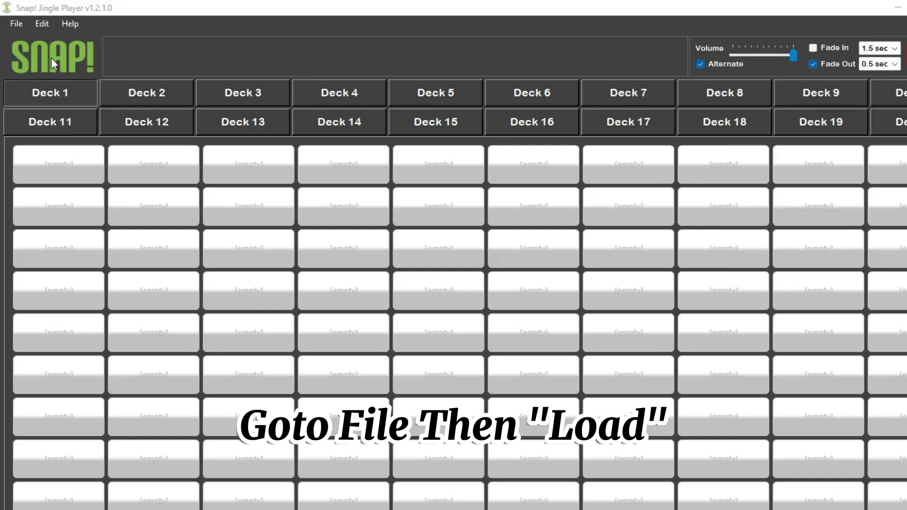
pyautogui.moveTo(147, 45); pyautogui.dragTo(405, 153)
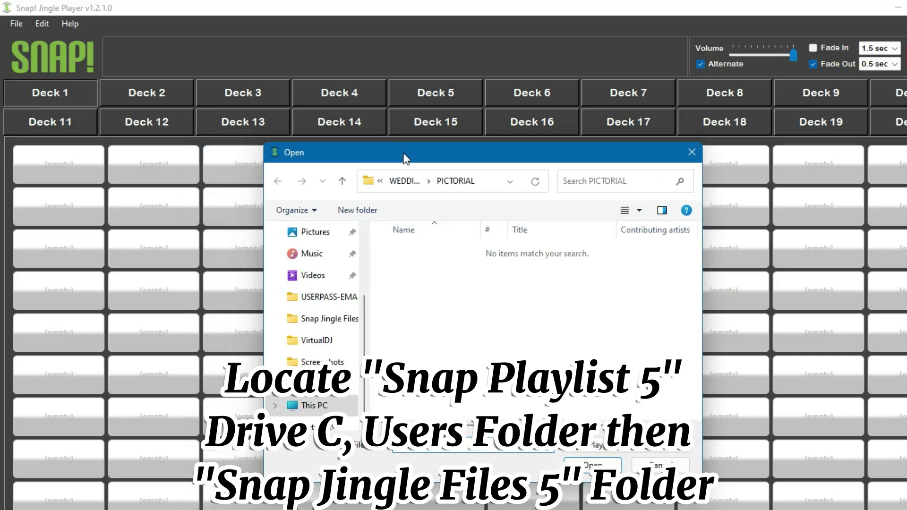
pyautogui.scroll(-1, 370, 336)
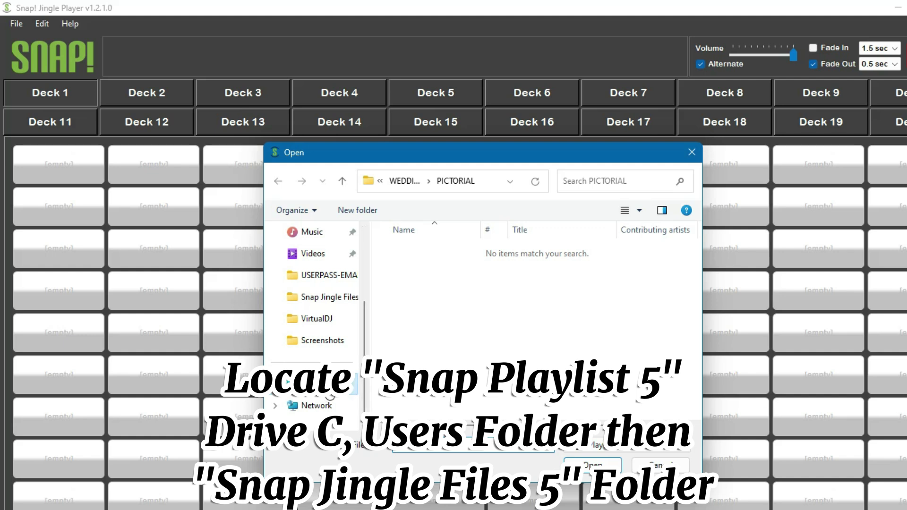
pyautogui.click(330, 392)
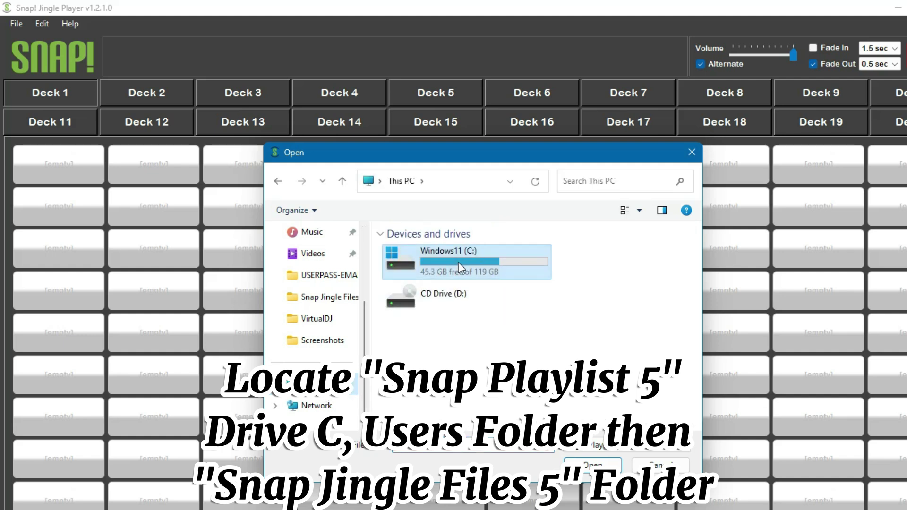
pyautogui.doubleClick(495, 267)
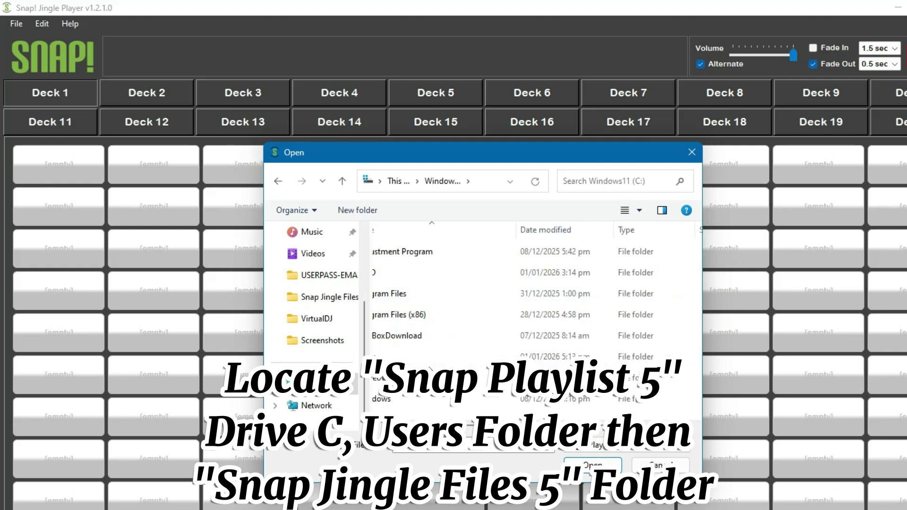
pyautogui.click(416, 358)
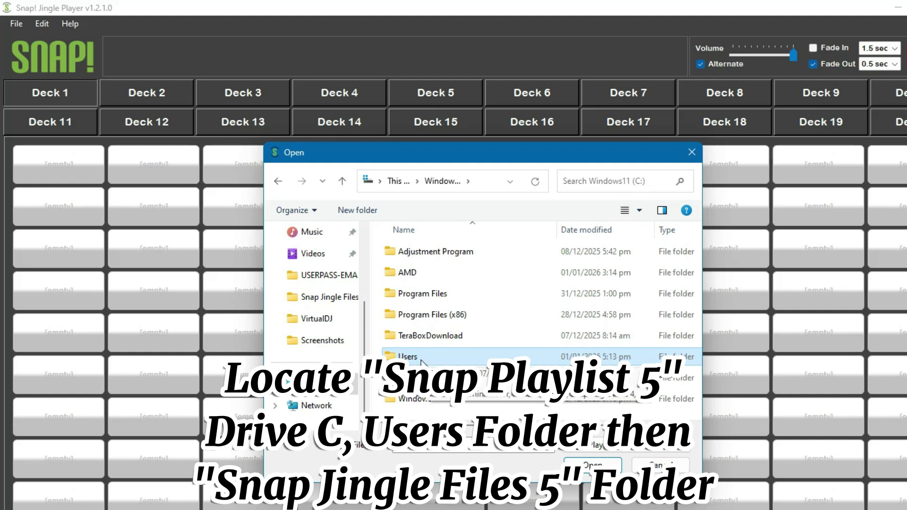
pyautogui.doubleClick(444, 358)
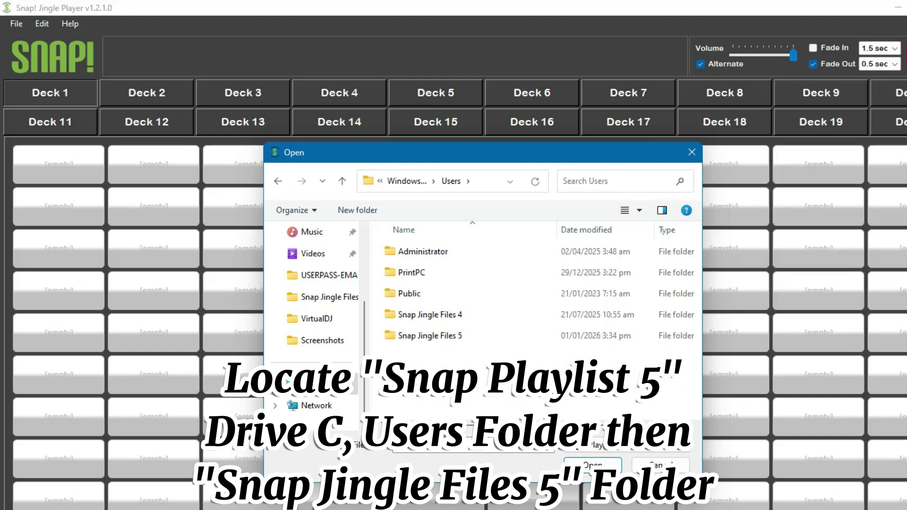
pyautogui.click(436, 340)
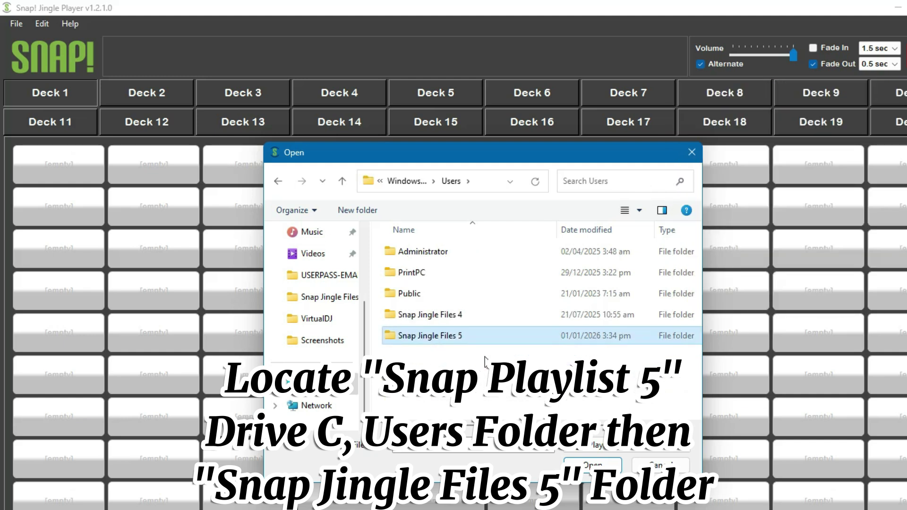
pyautogui.doubleClick(444, 338)
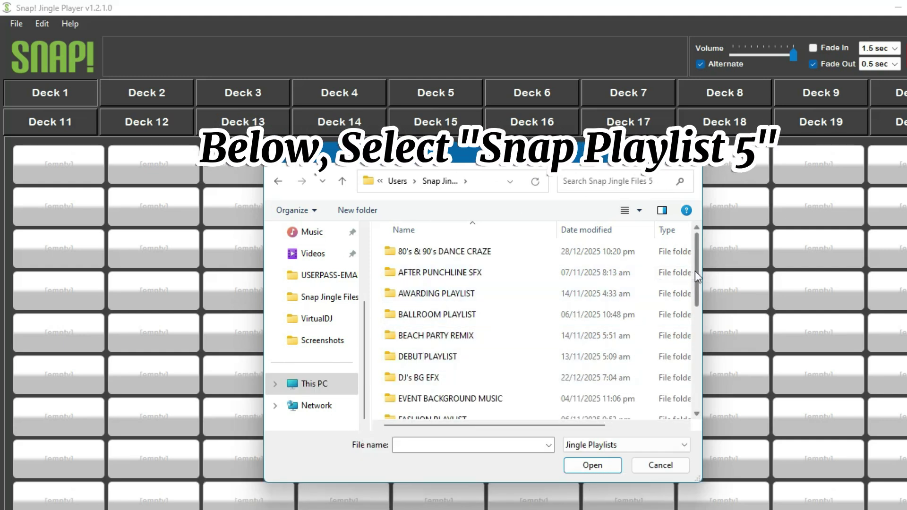
# Load the "Snap Playlist 5" file from the end of the folder's list.
pyautogui.moveTo(695, 274); pyautogui.dragTo(695, 404)
pyautogui.click(410, 416)
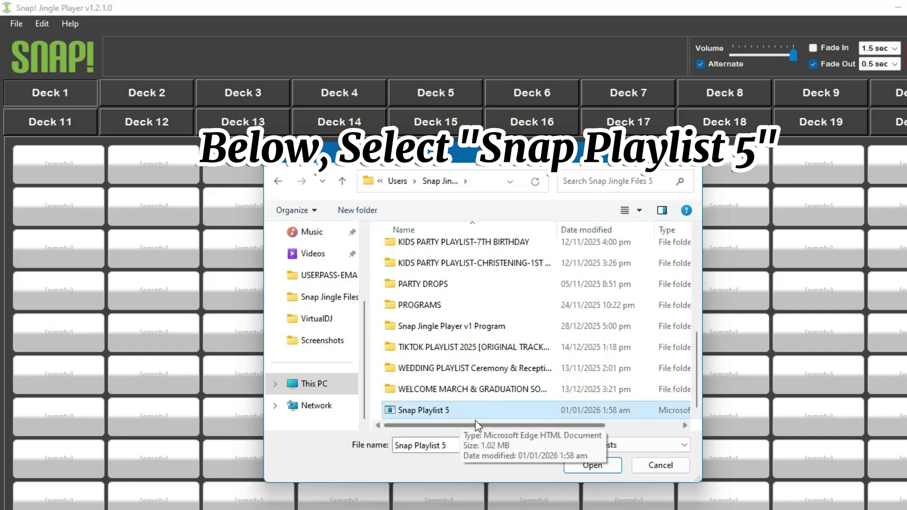
pyautogui.click(406, 410)
pyautogui.click(590, 466)
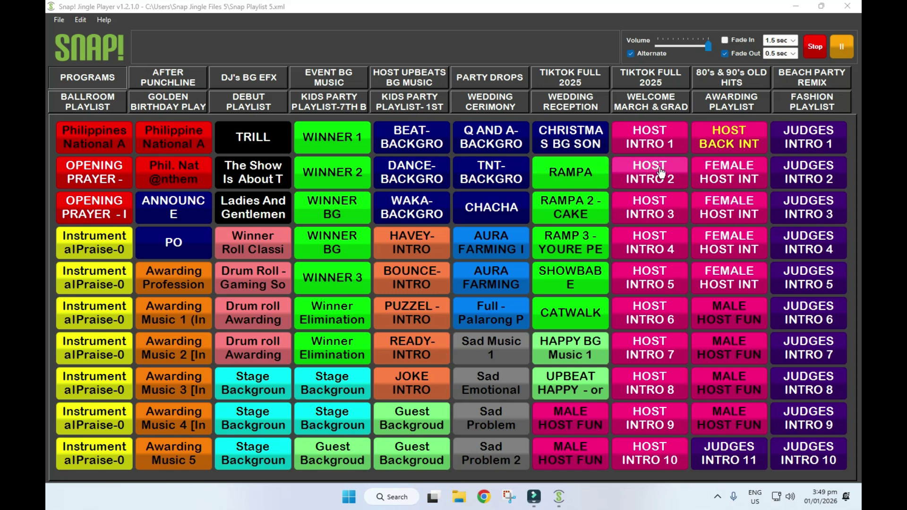
# Test the HOST BACK INTRO jingle in the PROGRAMS deck by playing it briefly and stopping it.
pyautogui.click(732, 146)
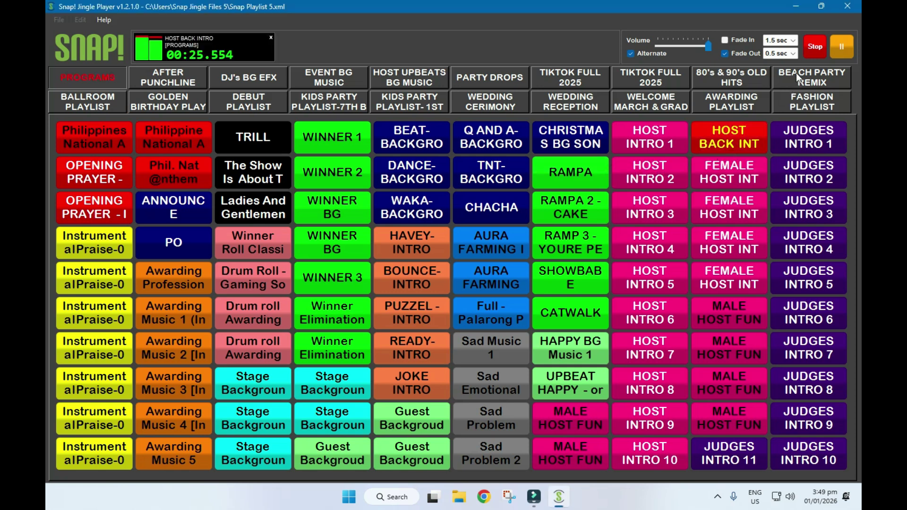
pyautogui.click(816, 47)
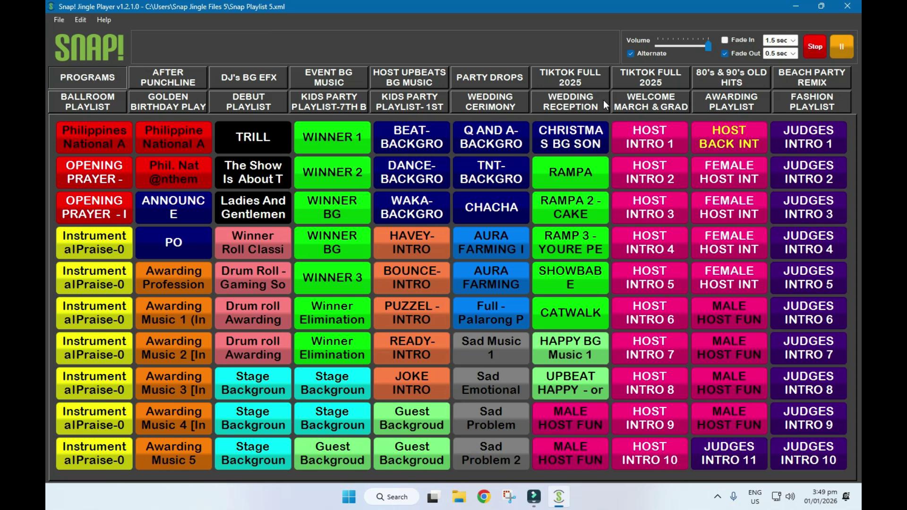
# View both TIKTOK FULL 2025 decks and play "Opalite - Taylor Swift" from the second one.
pyautogui.click(583, 82)
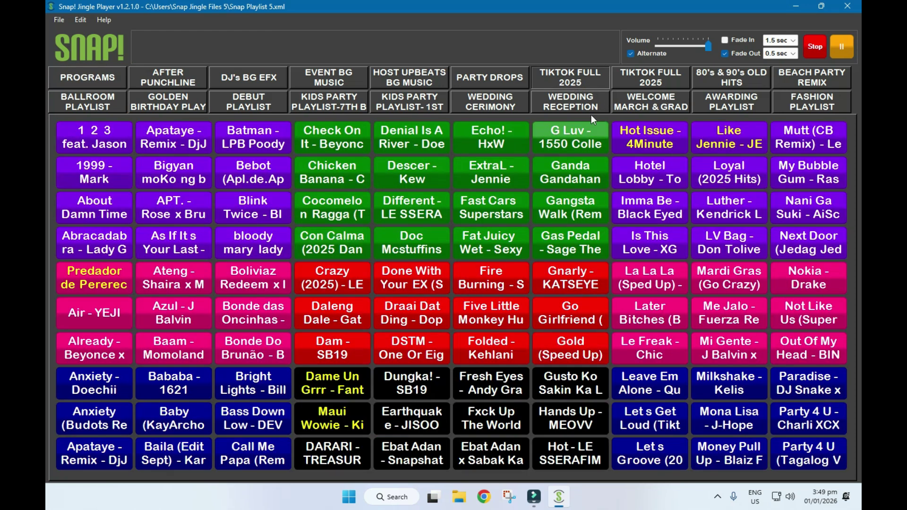
pyautogui.click(654, 80)
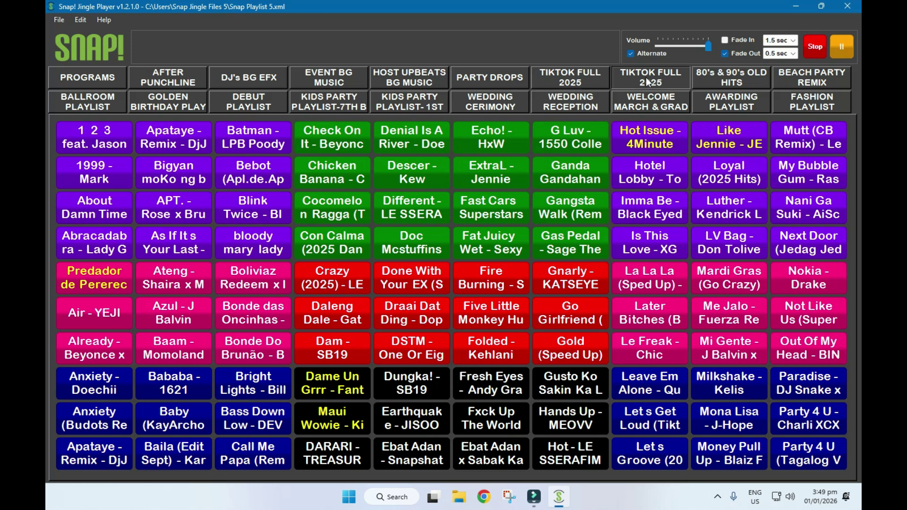
pyautogui.click(176, 150)
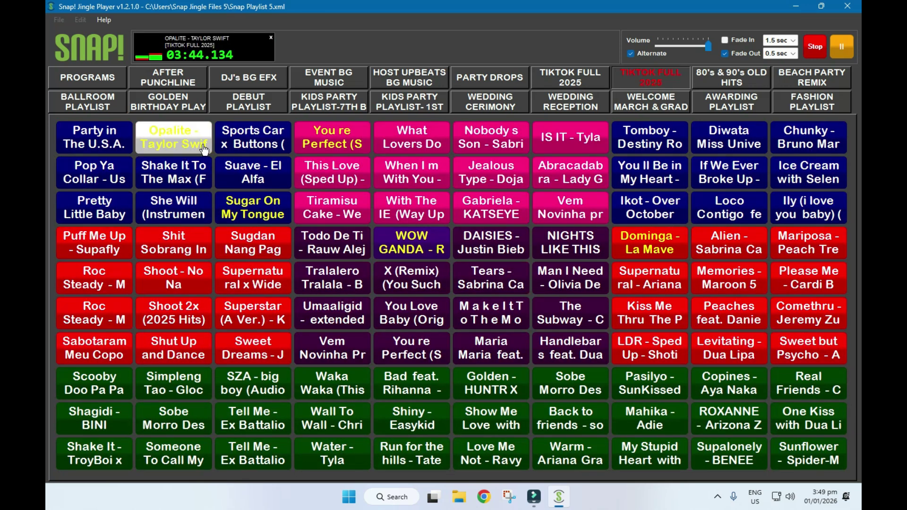